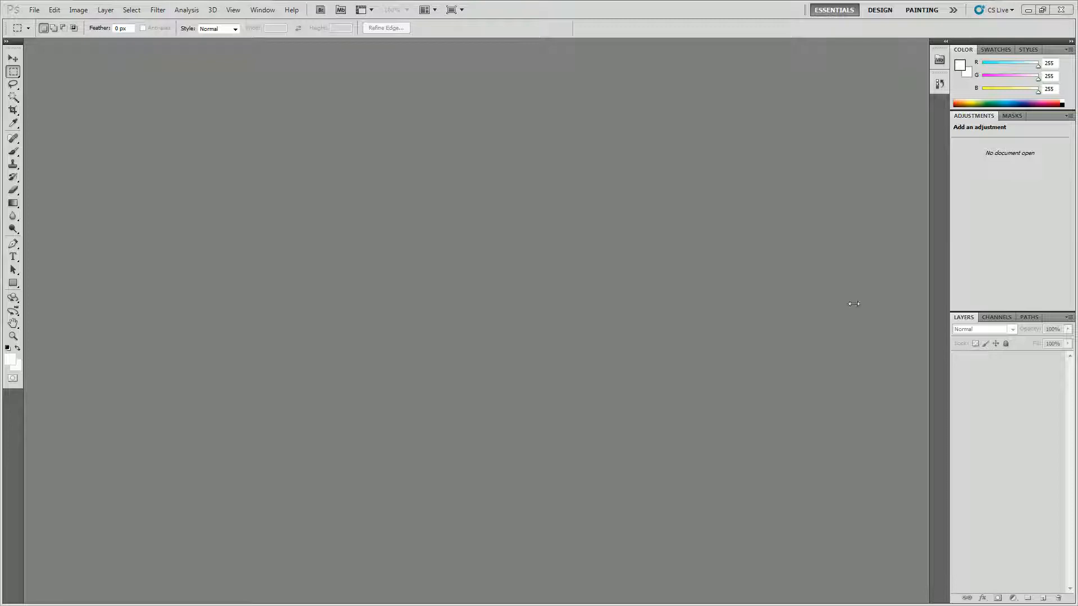
Create a new white RGB document 11 inches wide and 8.5 inches high at 150 pixels/inch
{"action": "left_click", "coordinate": [34, 10]}
{"action": "left_click", "coordinate": [49, 23]}
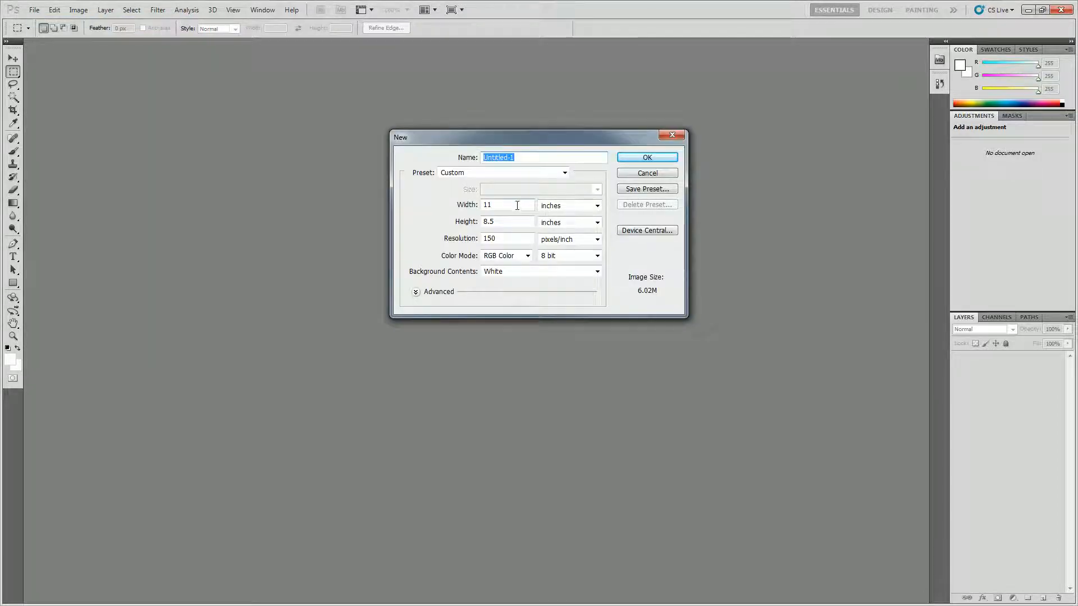
{"action": "left_click", "coordinate": [643, 159]}
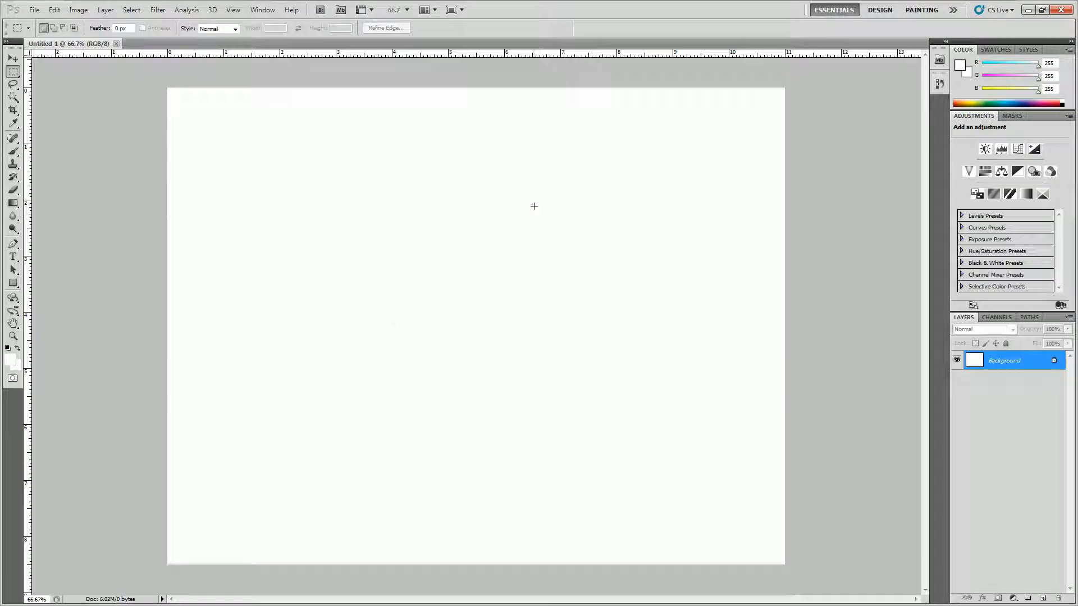
Add a vertical guide at 33% of the page width
{"action": "mouse_move", "coordinate": [31, 88]}
{"action": "left_mouse_down"}
{"action": "mouse_move", "coordinate": [196, 113]}
{"action": "mouse_move", "coordinate": [27, 105]}
{"action": "left_mouse_up"}
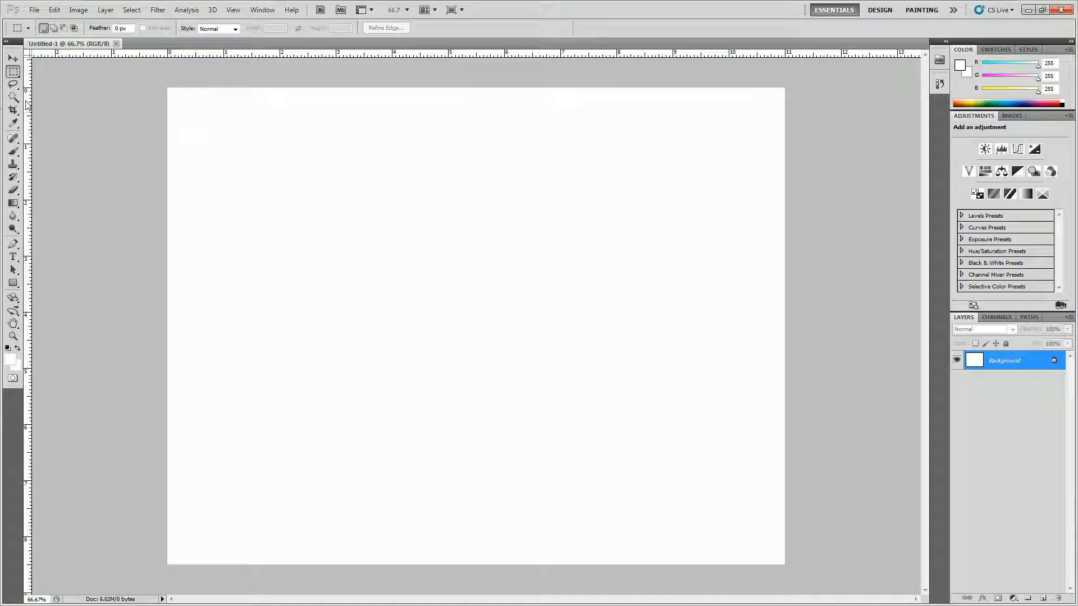
{"action": "left_click", "coordinate": [232, 10]}
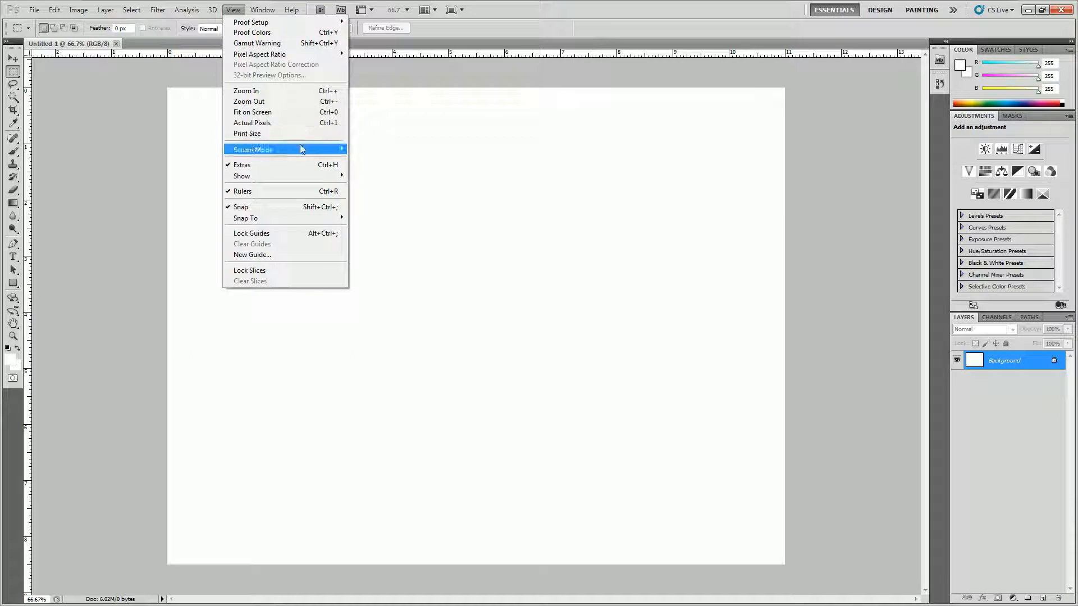
{"action": "left_click", "coordinate": [289, 254]}
{"action": "type", "text": "33%"}
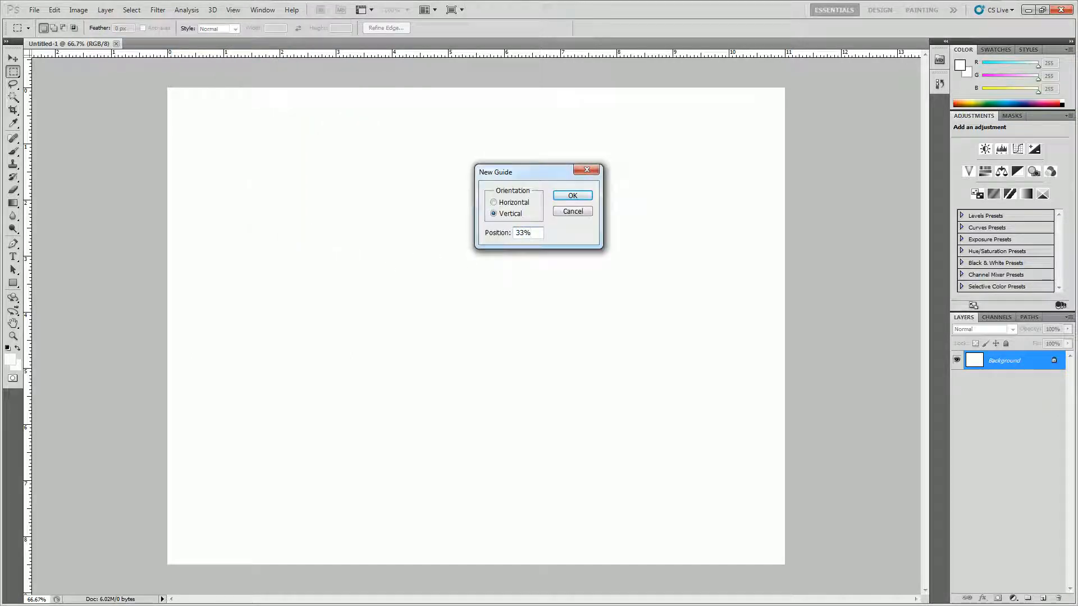
{"action": "left_click", "coordinate": [572, 195]}
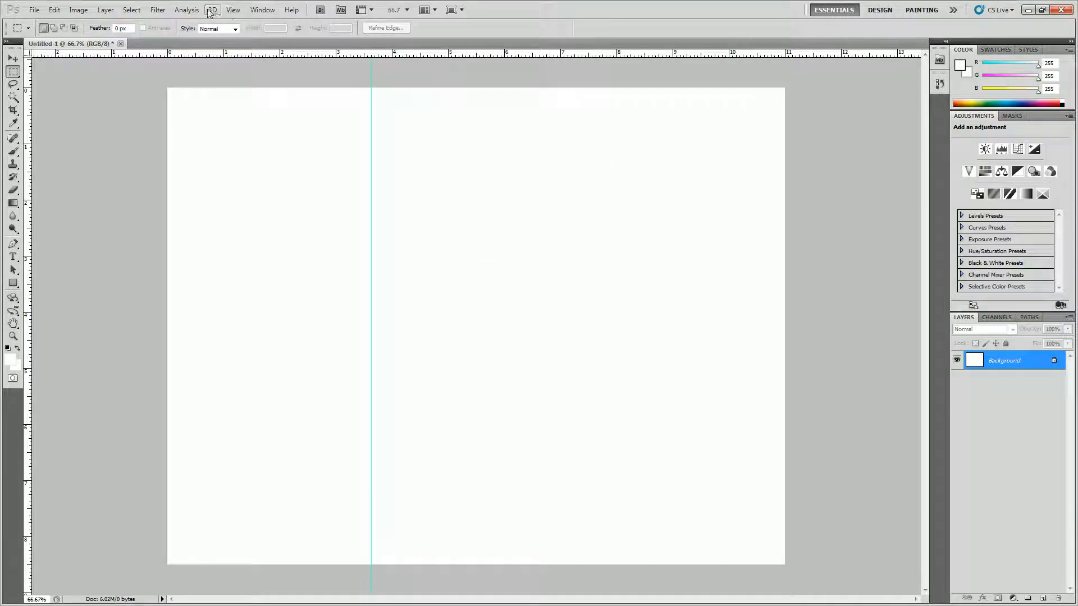
Add a vertical guide at 67% and a horizontal guide at about 8 inches down the page
{"action": "left_click", "coordinate": [232, 9]}
{"action": "left_click", "coordinate": [283, 254]}
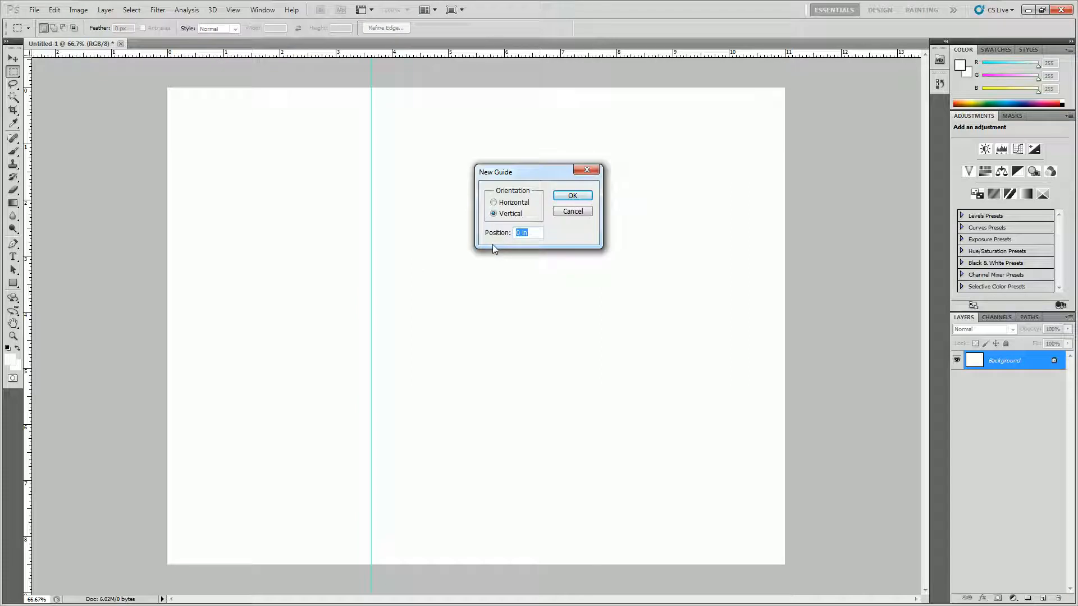
{"action": "type", "text": "67%"}
{"action": "left_click", "coordinate": [572, 195]}
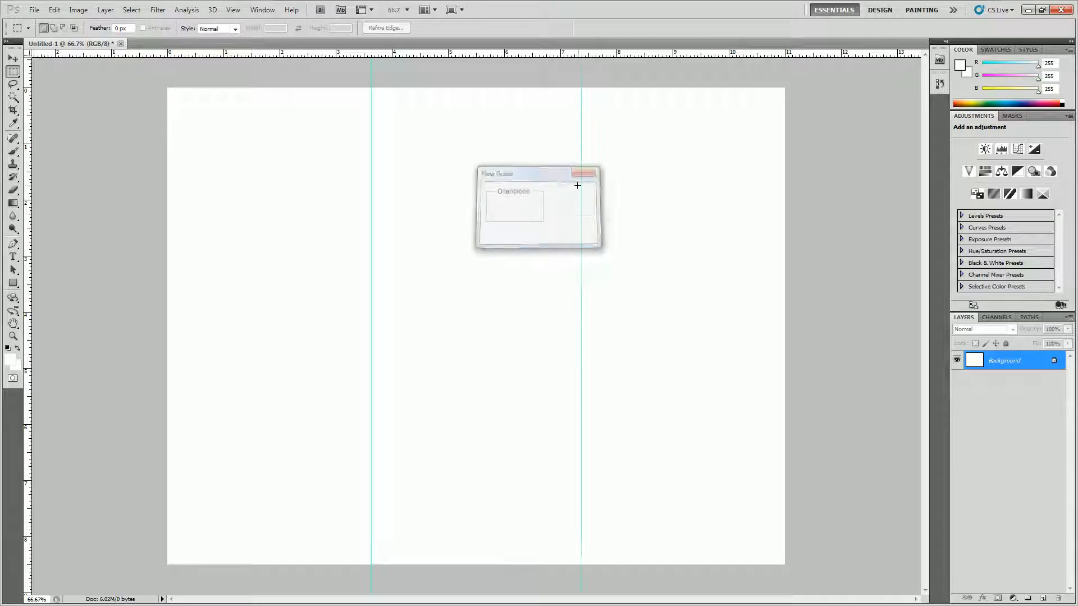
{"action": "left_click_drag", "start_coordinate": [153, 54], "coordinate": [154, 537]}
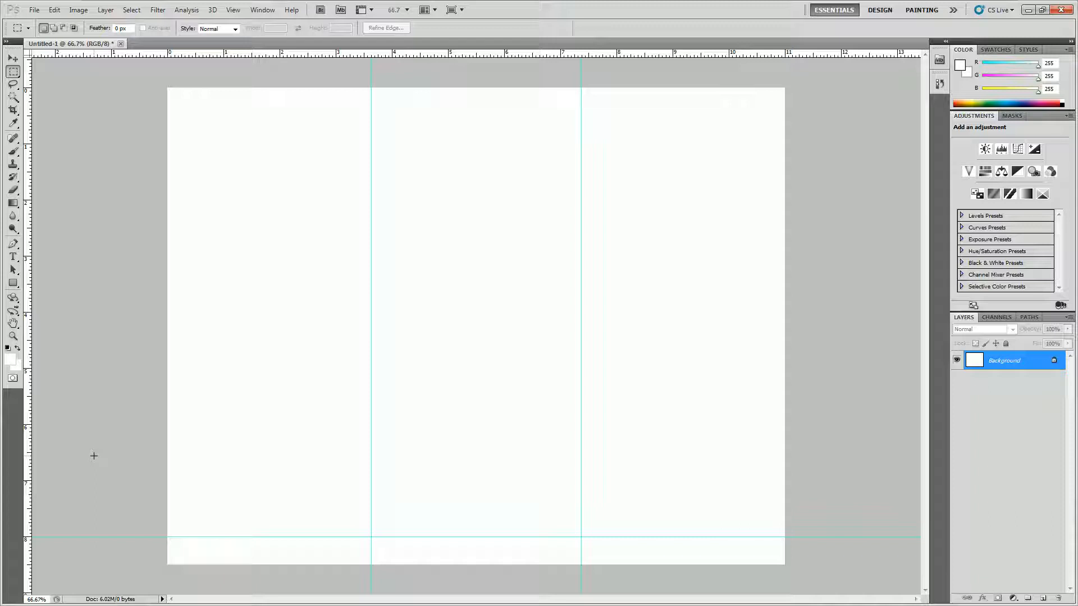
Check the document's pixel dimensions, print size and resolution in Image Size without changing them
{"action": "left_click", "coordinate": [78, 9]}
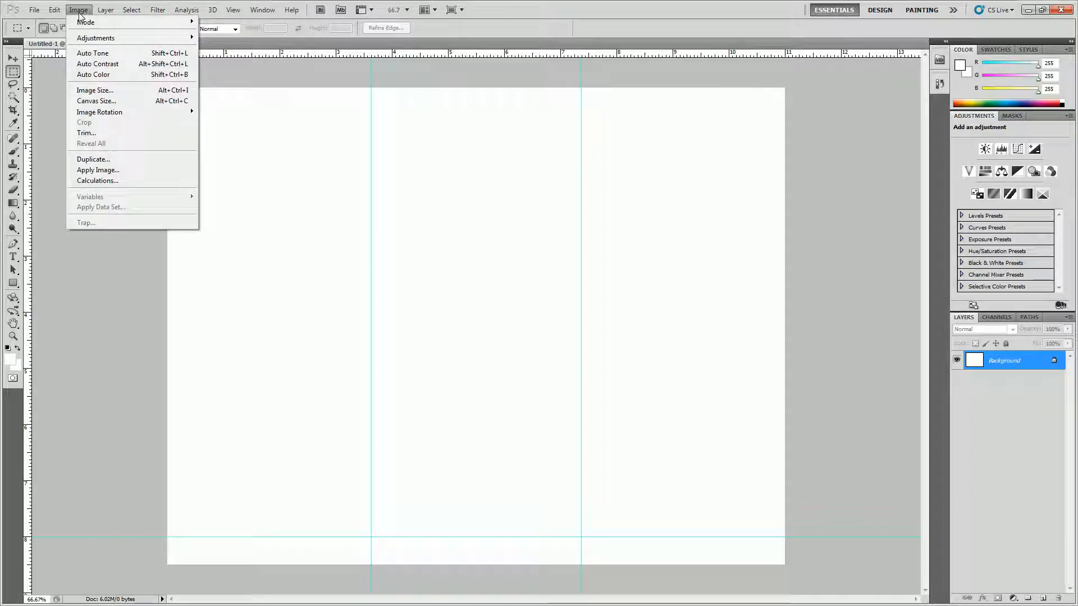
{"action": "left_click", "coordinate": [134, 94]}
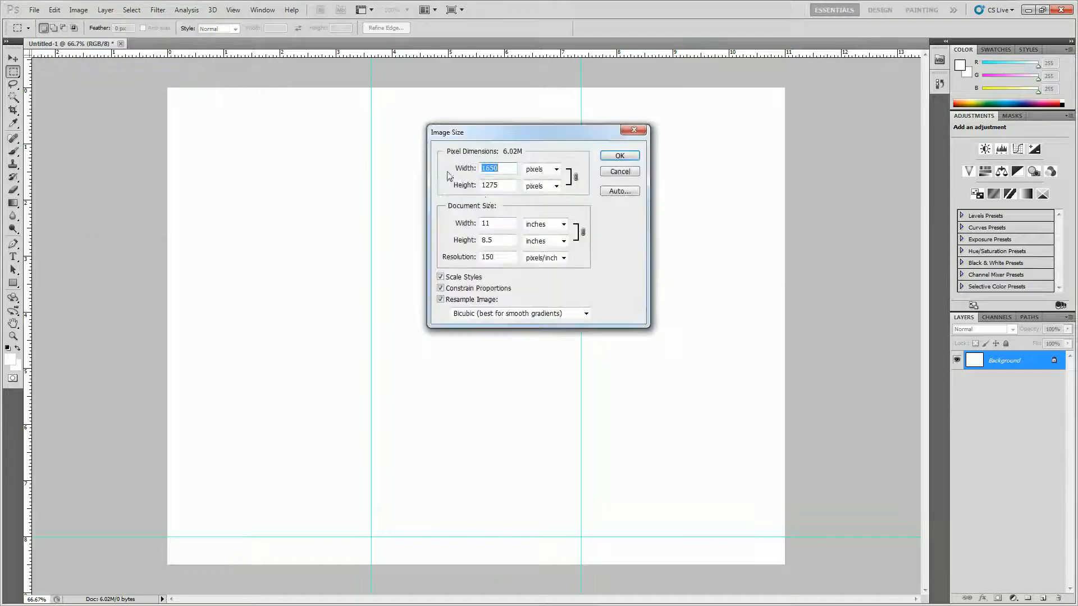
{"action": "left_click", "coordinate": [620, 171]}
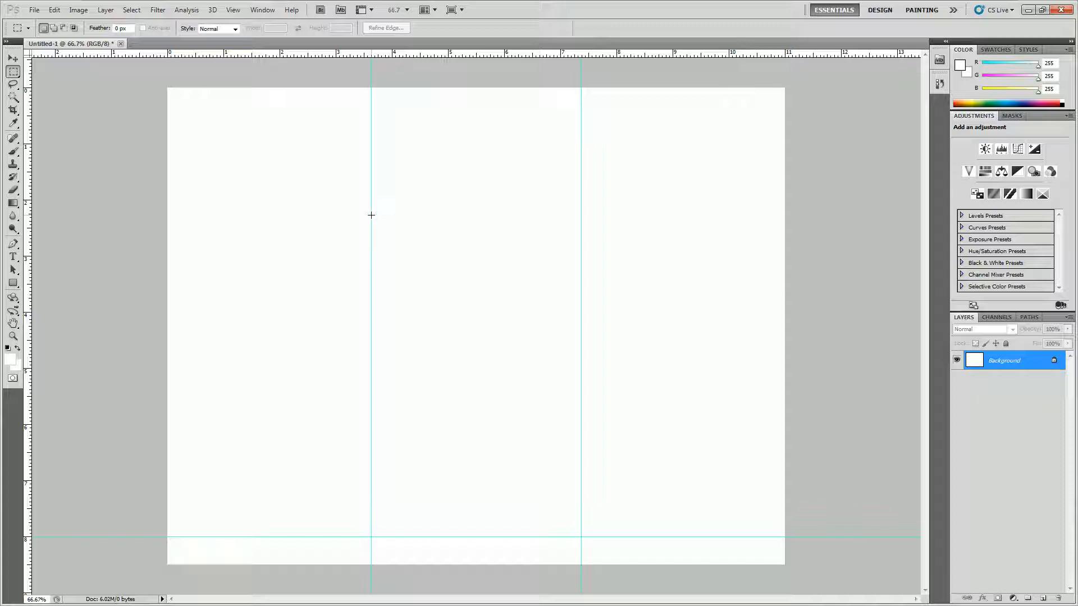
{"action": "left_click", "coordinate": [78, 9]}
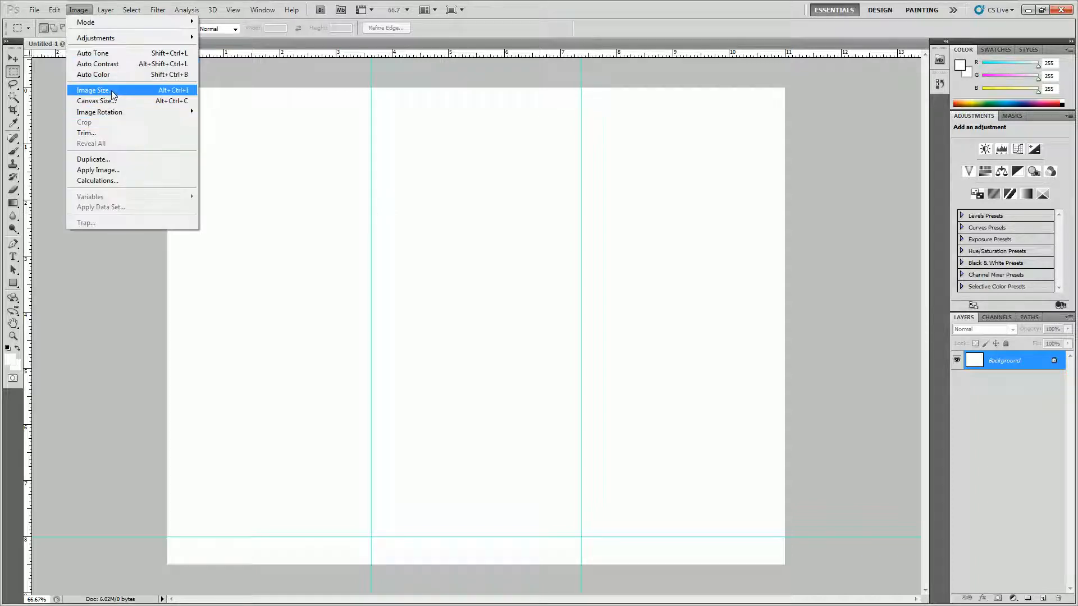
{"action": "left_click", "coordinate": [111, 92]}
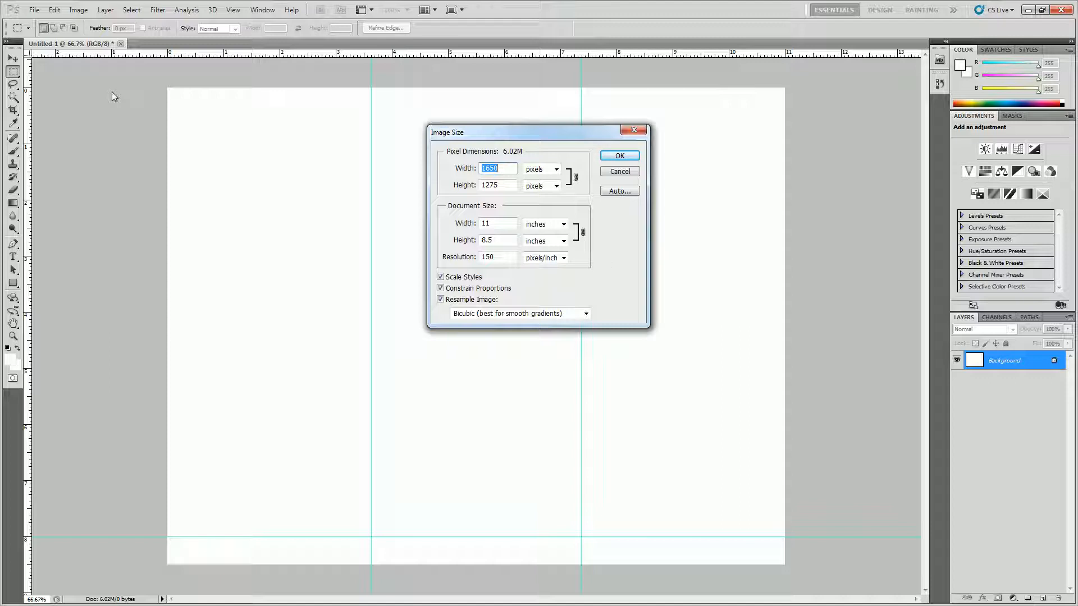
{"action": "left_click", "coordinate": [620, 171]}
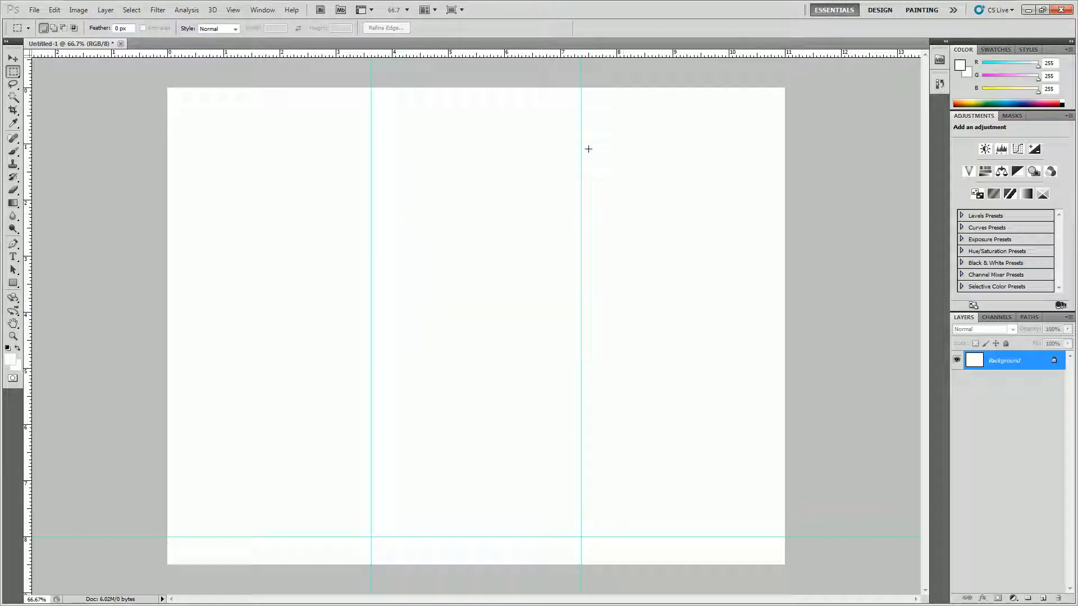
{"action": "left_click", "coordinate": [233, 10]}
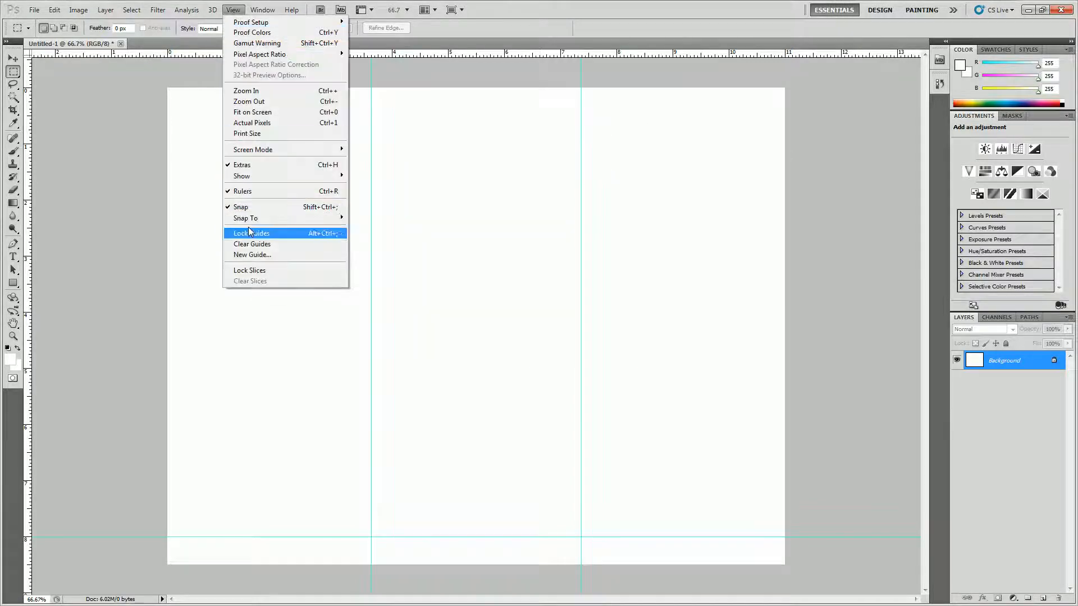
{"action": "left_click", "coordinate": [267, 254]}
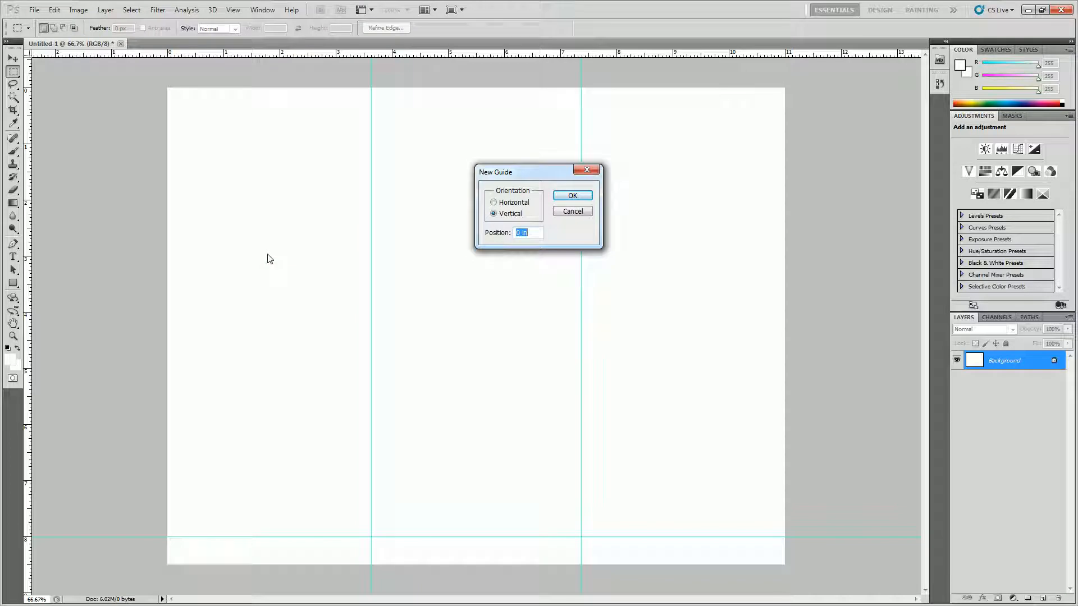
{"action": "key", "text": "Escape"}
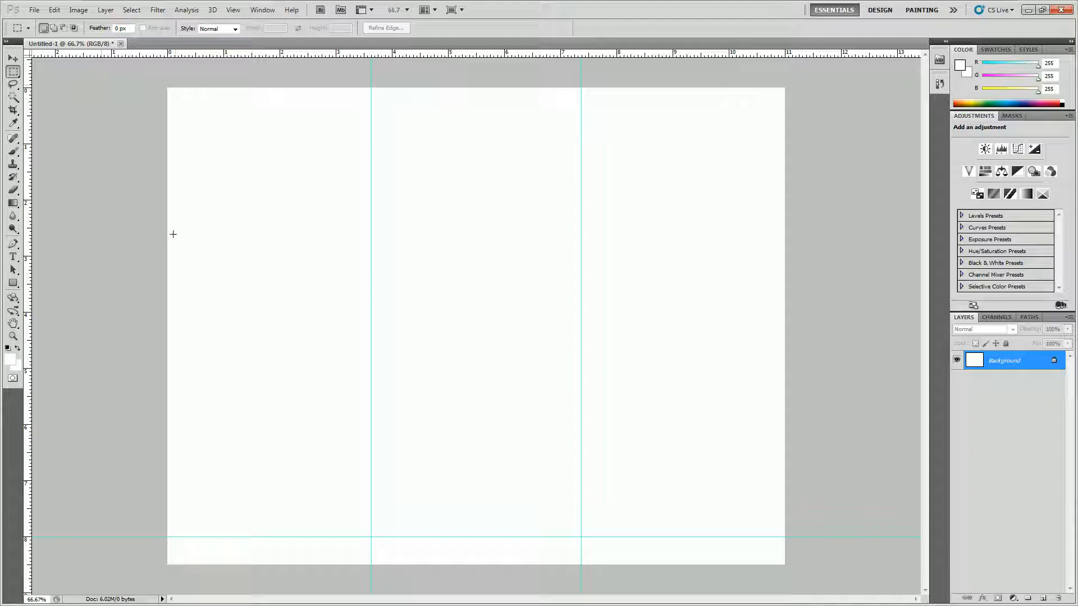
Create a text box about 3 by 2 inches low in the first column, with black text reading "Sun Temp:"
{"action": "left_click", "coordinate": [13, 256]}
{"action": "left_click_drag", "start_coordinate": [198, 390], "coordinate": [371, 499]}
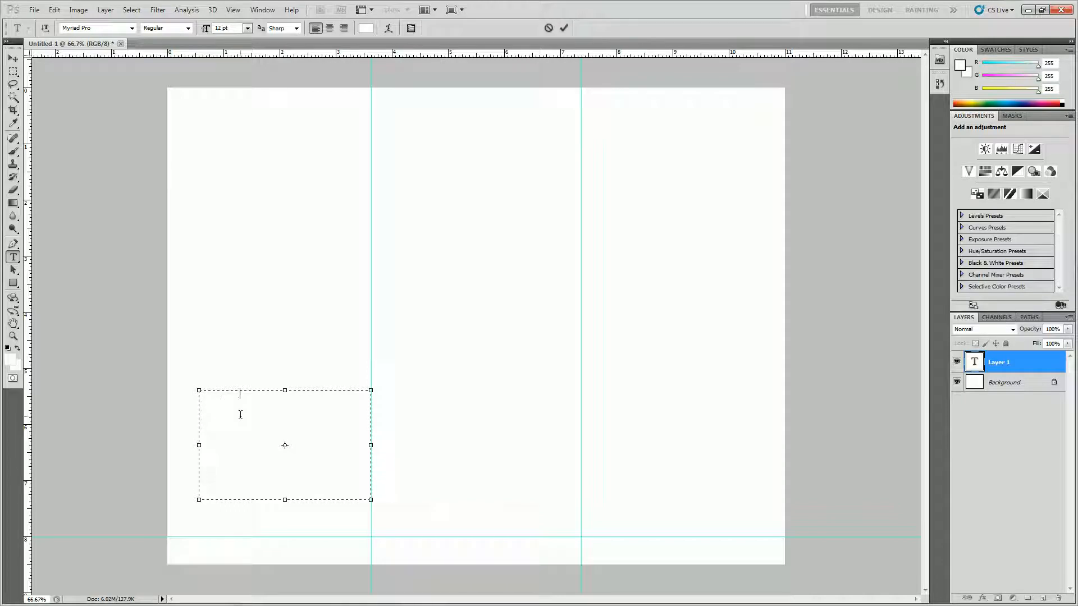
{"action": "left_click_drag", "start_coordinate": [241, 394], "coordinate": [164, 402]}
{"action": "left_click", "coordinate": [960, 65]}
{"action": "left_click", "coordinate": [447, 264]}
{"action": "left_click_drag", "start_coordinate": [458, 256], "coordinate": [394, 300]}
{"action": "left_click", "coordinate": [640, 151]}
{"action": "left_click", "coordinate": [267, 410]}
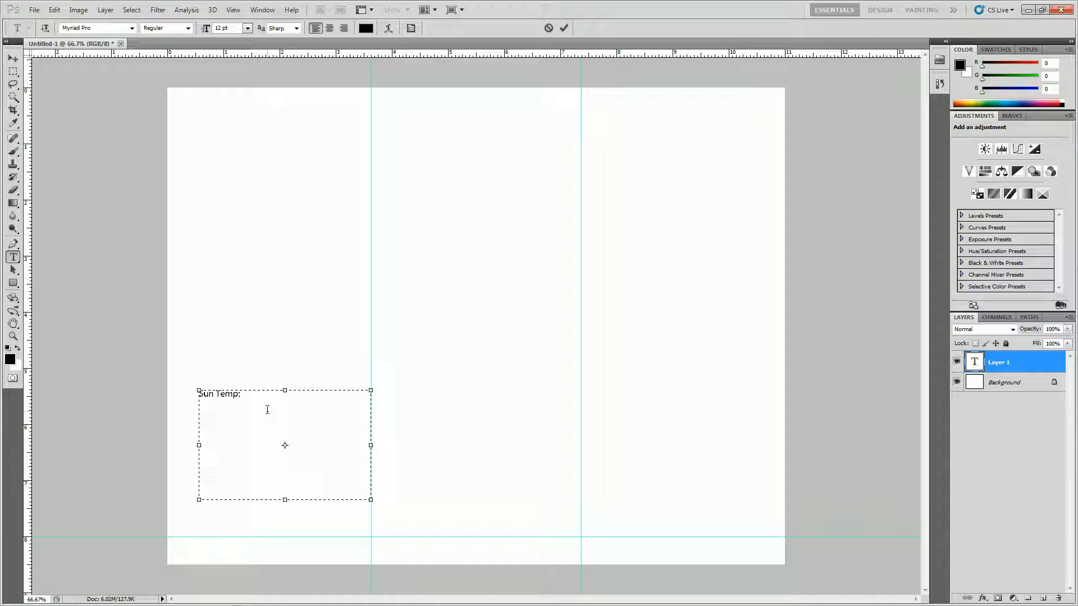
Add the lines "Sun Power:", "Sun Intensity", "Turbidity:" and "Wavelength:" below "Sun Temp:" in the text box
{"action": "type", "text": "Sun Power"}
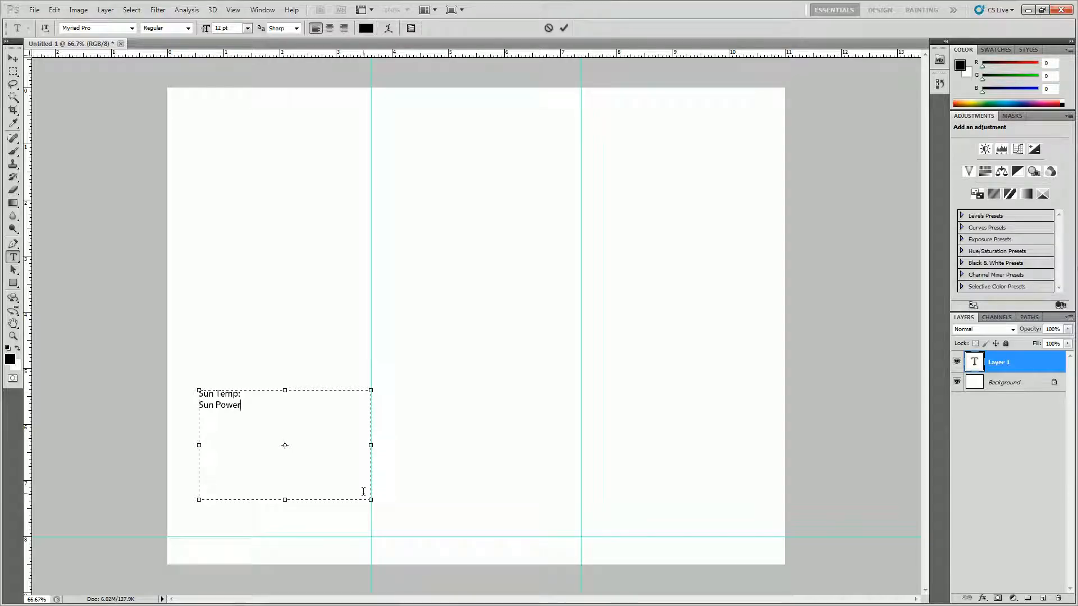
{"action": "type", "text": ":"}
{"action": "key", "text": "Return"}
{"action": "type", "text": "Sun Intensity"}
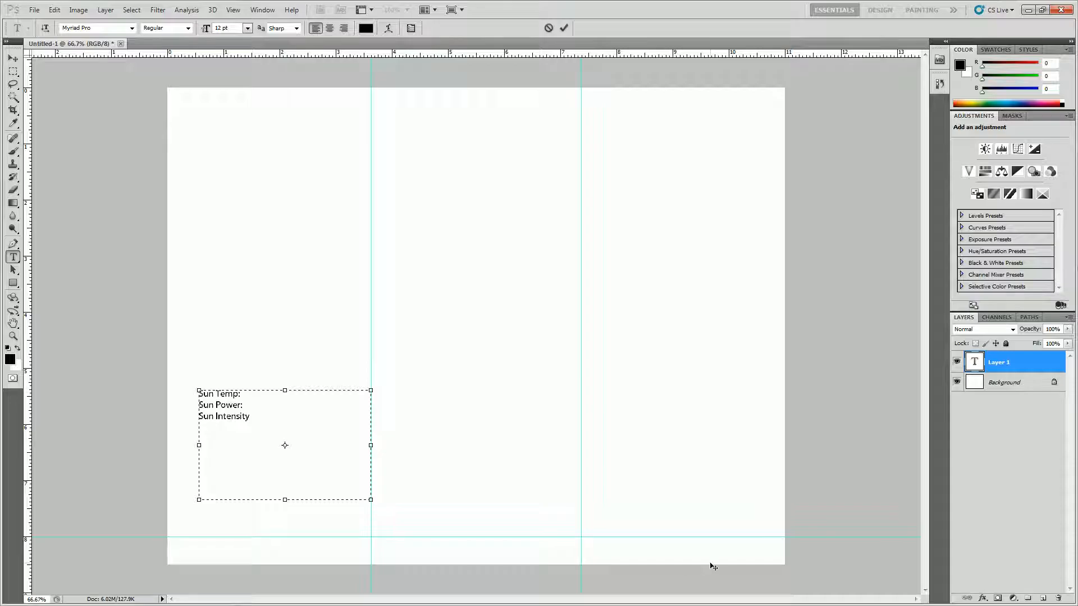
{"action": "key", "text": "Return"}
{"action": "type", "text": "Turbidity:"}
{"action": "key", "text": "Return"}
{"action": "type", "text": "Waveleng"}
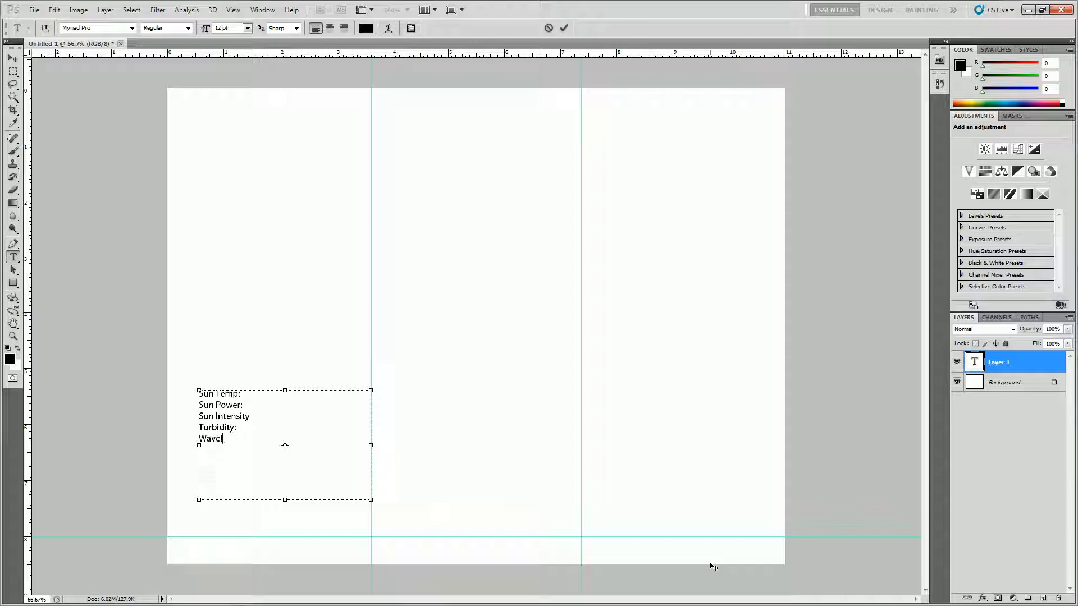
{"action": "type", "text": "th:"}
Consult the Physical Sky parameters in Rhino and add "Reflectance:", "Planet Reflectance:" and "Asymmetry:" to the Photoshop text list
{"action": "key", "text": "alt+Tab"}
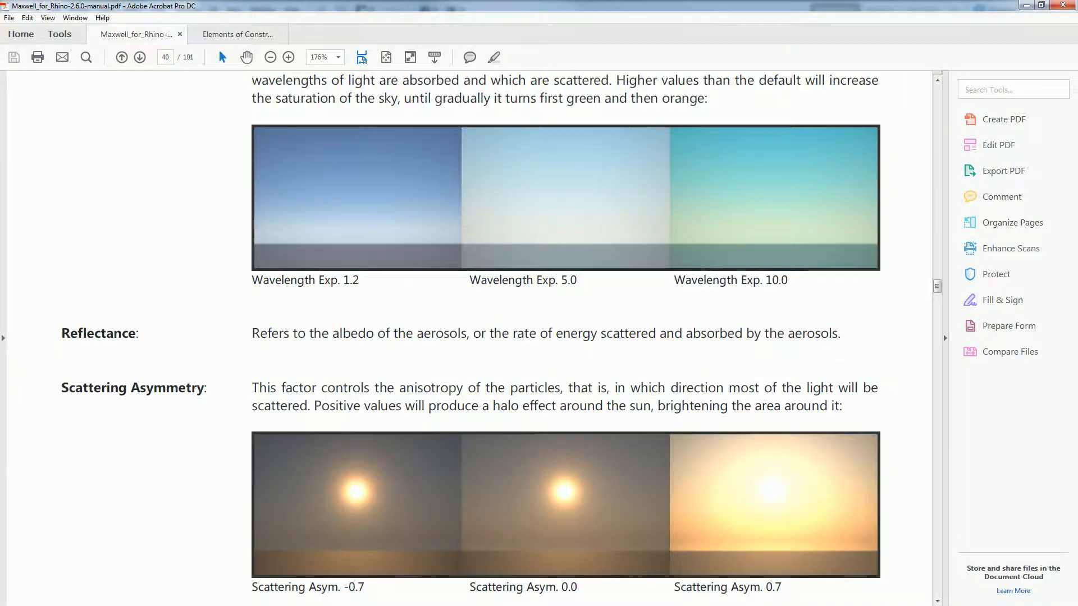
{"action": "key", "text": "alt+Tab"}
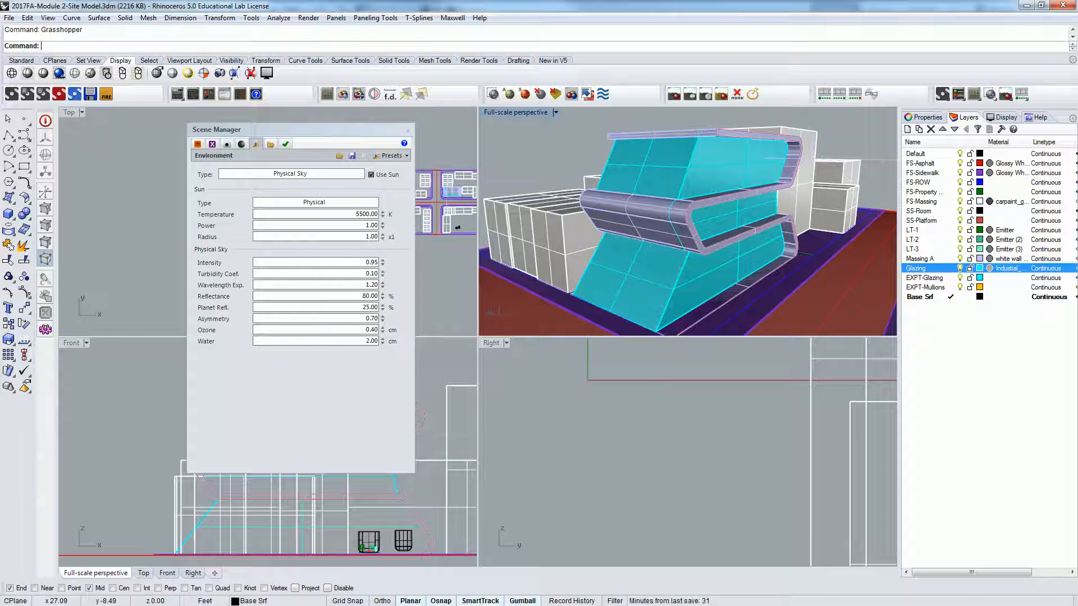
{"action": "key", "text": "alt+Tab"}
{"action": "key", "text": "Return"}
{"action": "type", "text": "Reflectance"}
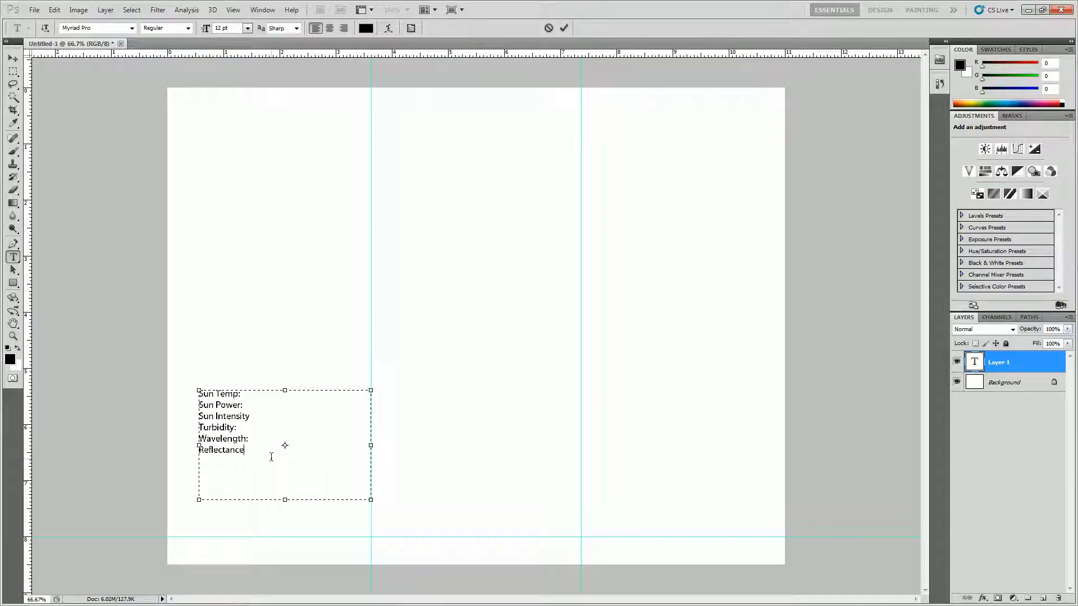
{"action": "type", "text": ":"}
{"action": "key", "text": "Return"}
{"action": "type", "text": "Planet Reflectance:"}
{"action": "key", "text": "Return"}
{"action": "type", "text": "Asymmetry"}
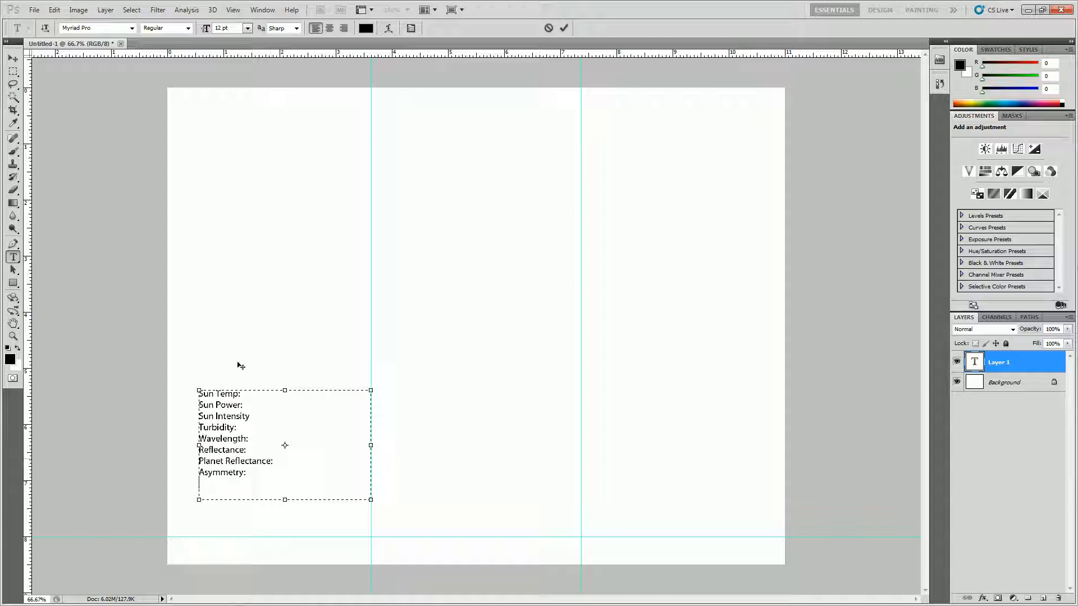
Check the camera settings in Rhino's Scene Manager and insert "f stop/EV:" as the first line of the Photoshop text list
{"action": "key", "text": "alt+Tab"}
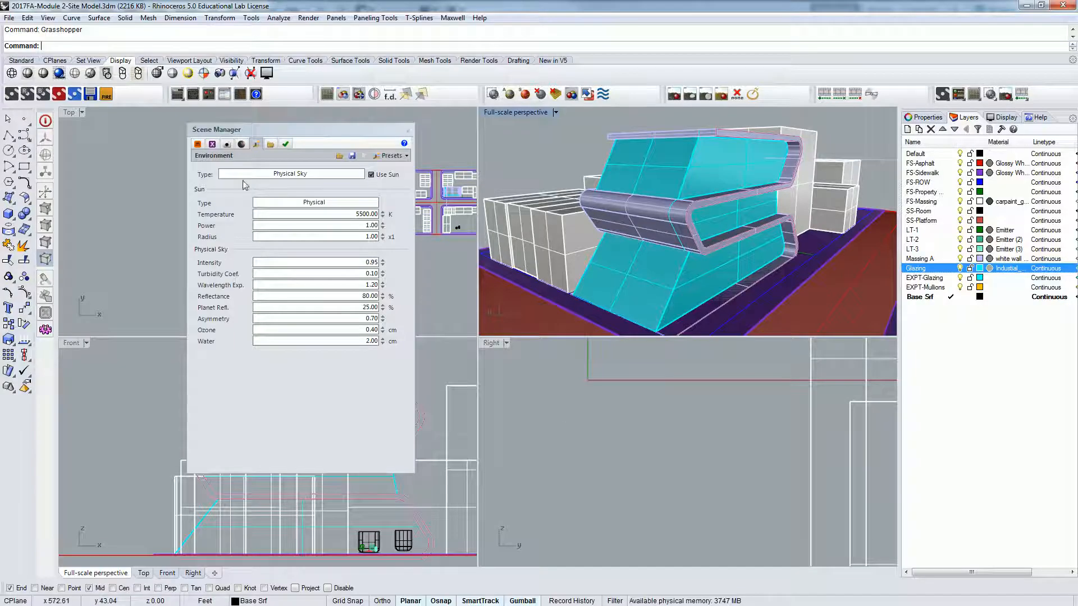
{"action": "left_click", "coordinate": [227, 146]}
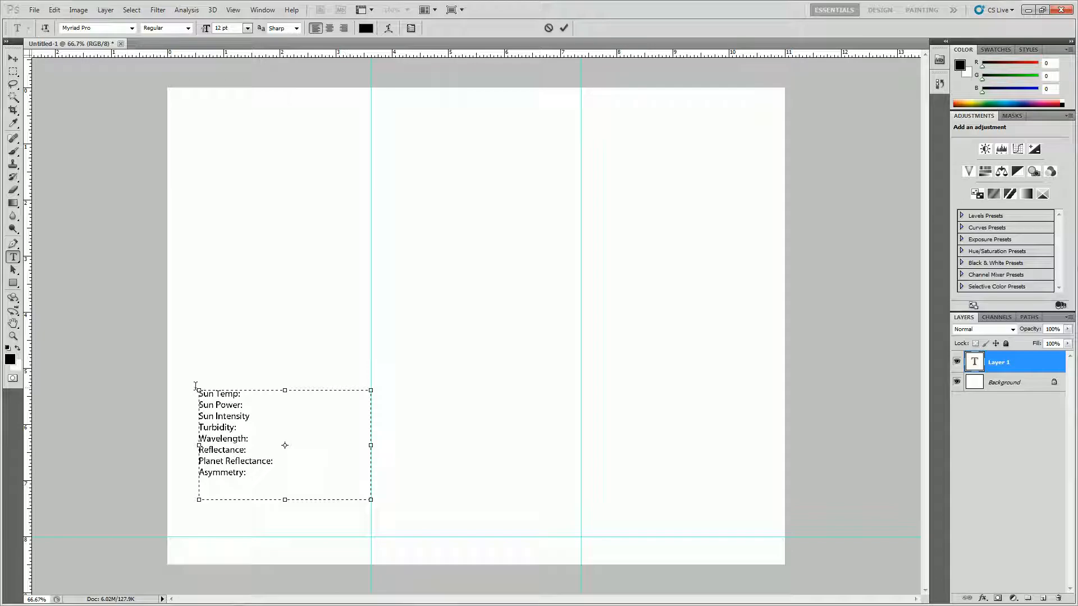
{"action": "left_click", "coordinate": [203, 396]}
{"action": "key", "text": "Return"}
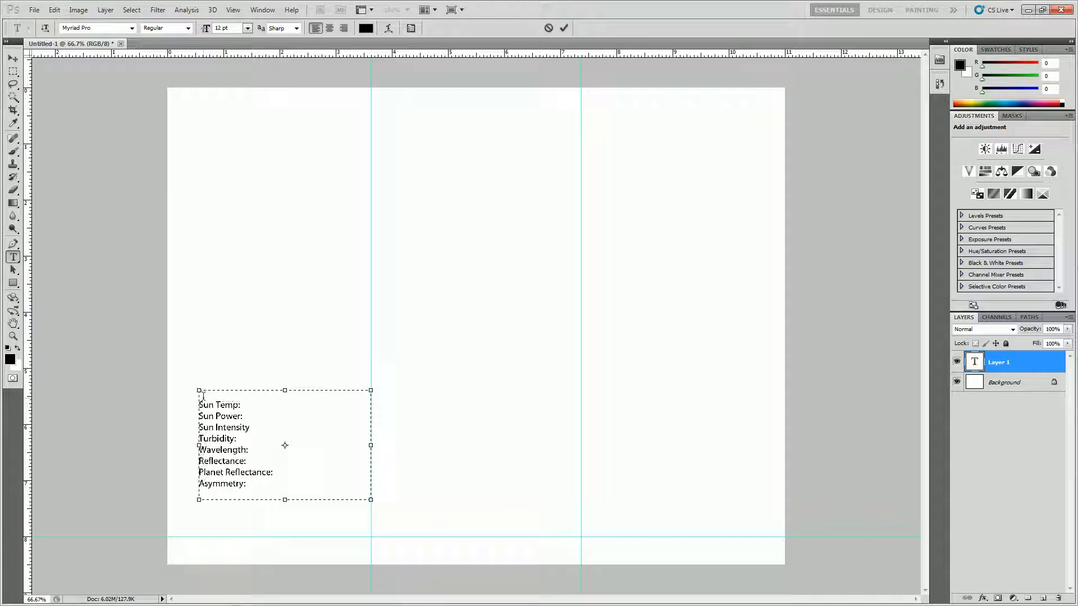
{"action": "type", "text": "Th"}
{"action": "key", "text": "BackSpace"}
{"action": "key", "text": "BackSpace"}
{"action": "type", "text": "Fstop/EV:"}
{"action": "key", "text": "ctrl+Return"}
Extend the bottom edge of the parameter text box down to the horizontal guide
{"action": "left_click", "coordinate": [233, 422]}
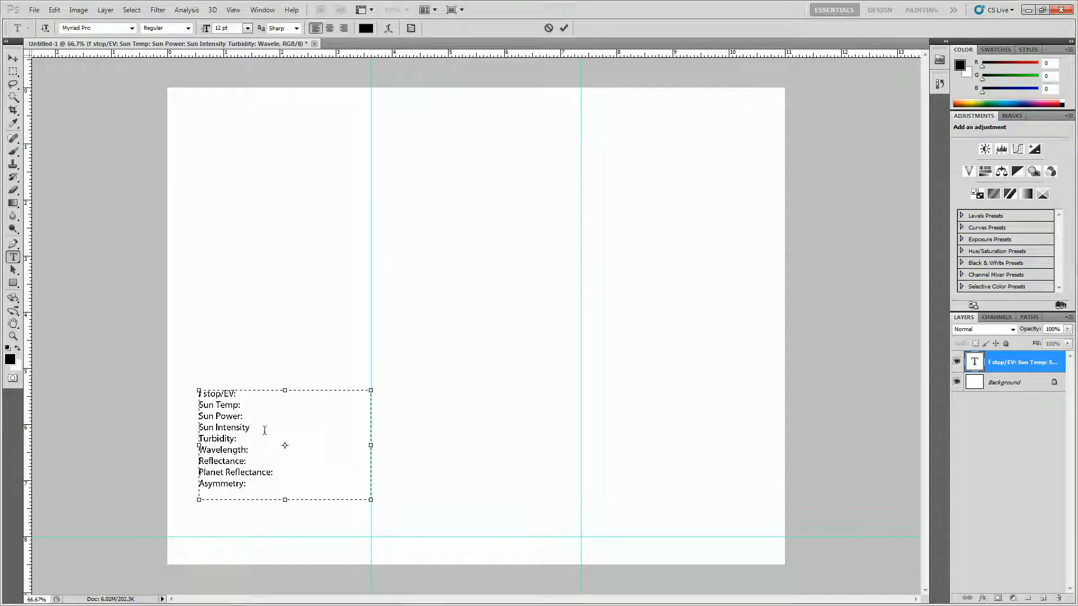
{"action": "left_click", "coordinate": [256, 396]}
{"action": "key", "text": "Return"}
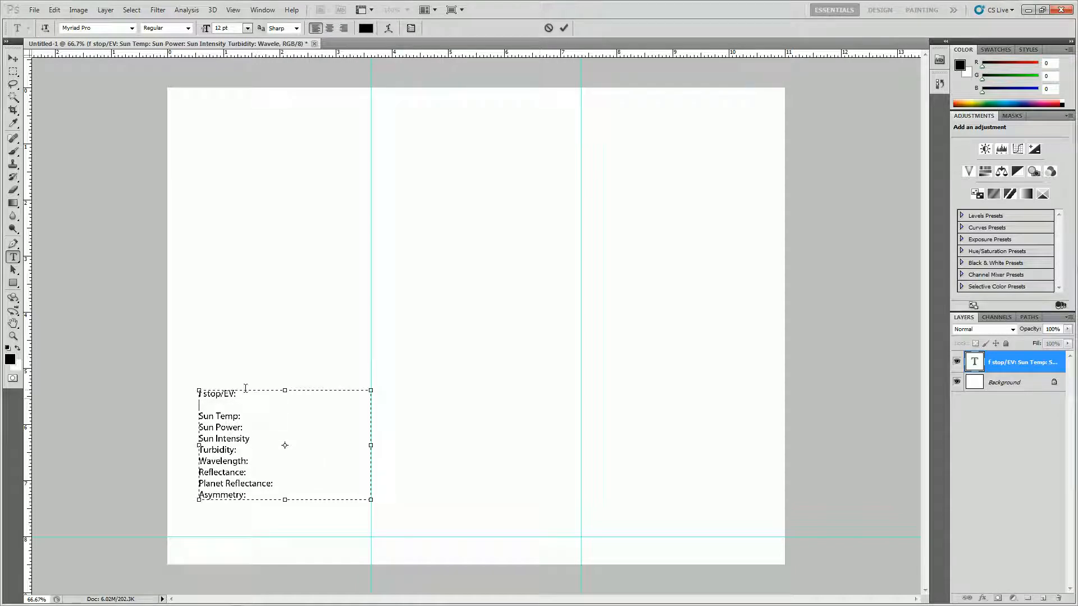
{"action": "key", "text": "BackSpace"}
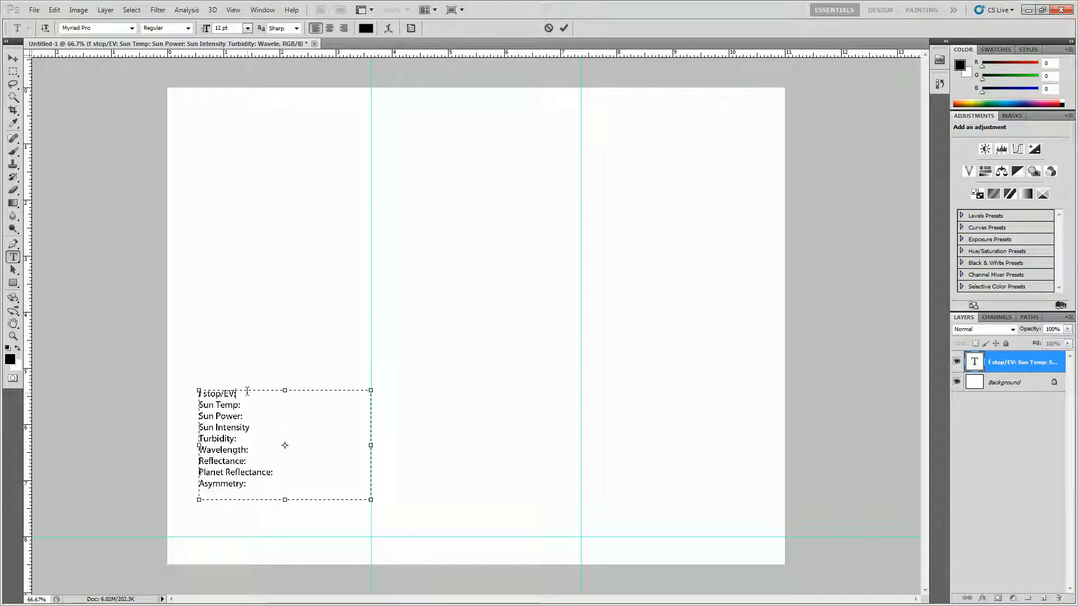
{"action": "left_click", "coordinate": [284, 499]}
{"action": "left_click_drag", "start_coordinate": [284, 498], "coordinate": [285, 536]}
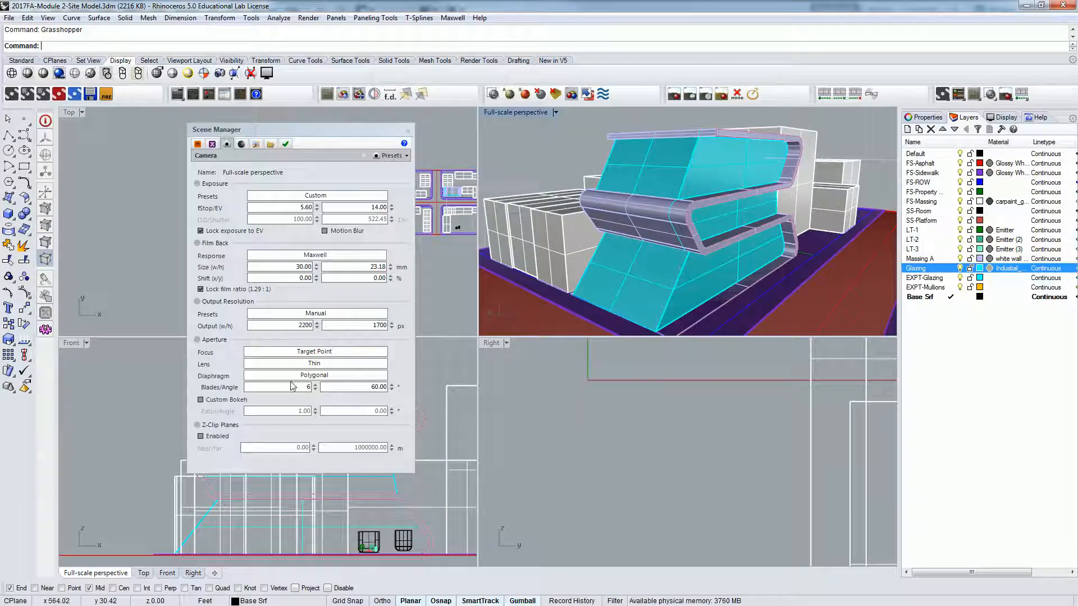
Consult the environment and location/time settings in Rhino, add "Date/Time:" and "Camera Direction" to the Photoshop list, and fit the text box's bottom edge to the list
{"action": "left_click", "coordinate": [270, 145]}
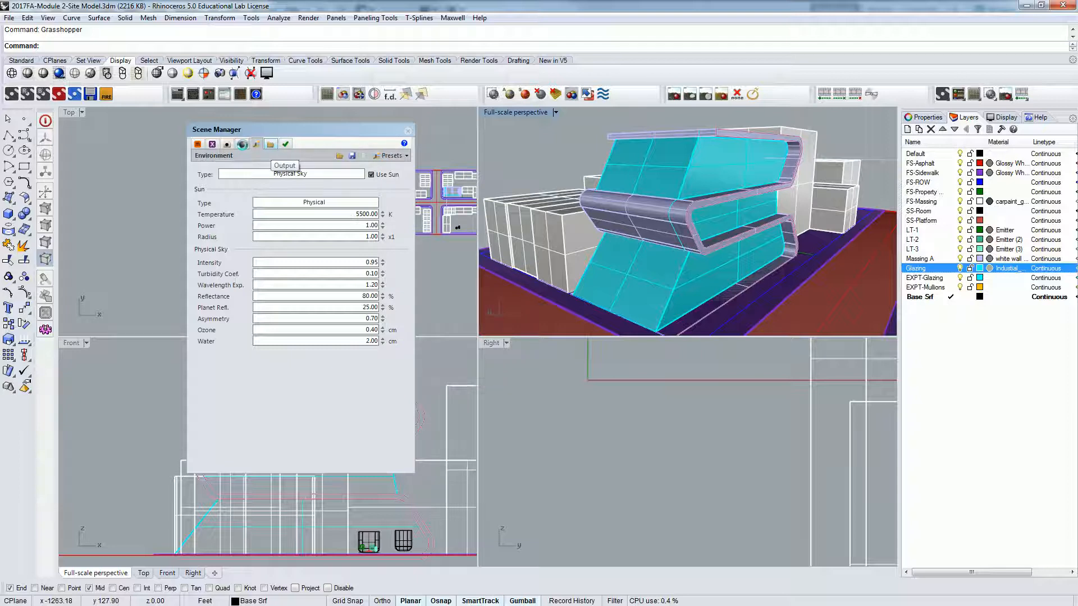
{"action": "left_click", "coordinate": [241, 145]}
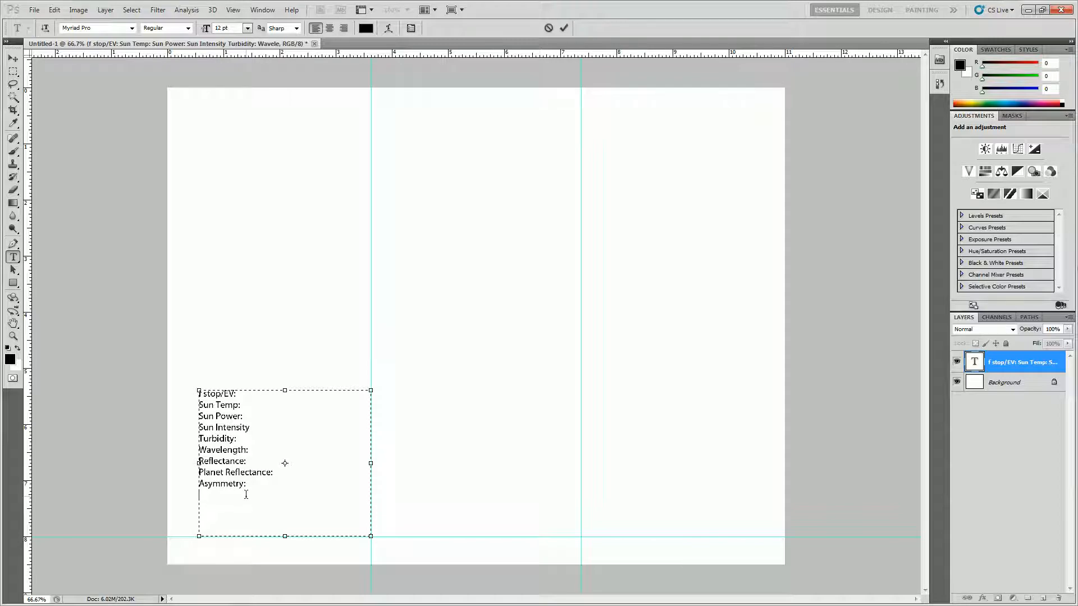
{"action": "type", "text": "Date/Time"}
{"action": "type", "text": "CAmera Direct"}
{"action": "type", "text": "ion"}
{"action": "key", "text": "BackSpace"}
{"action": "type", "text": "a"}
{"action": "left_click_drag", "start_coordinate": [285, 536], "coordinate": [289, 514]}
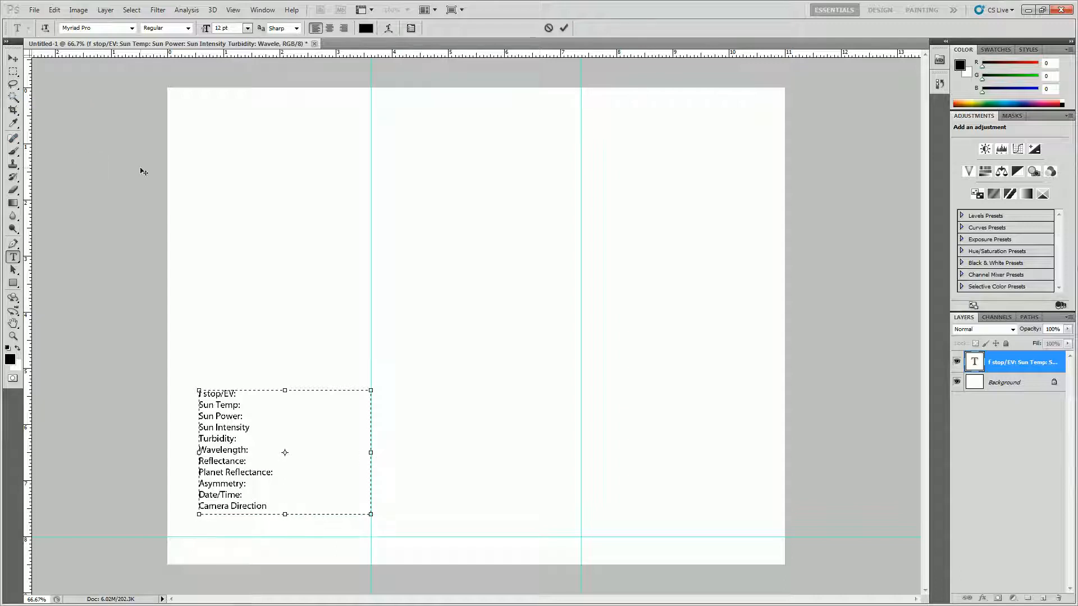
Add a vertical guide about 0.25 in from the page's left edge and move the text list against it and the horizontal guide
{"action": "left_click_drag", "start_coordinate": [29, 170], "coordinate": [181, 154]}
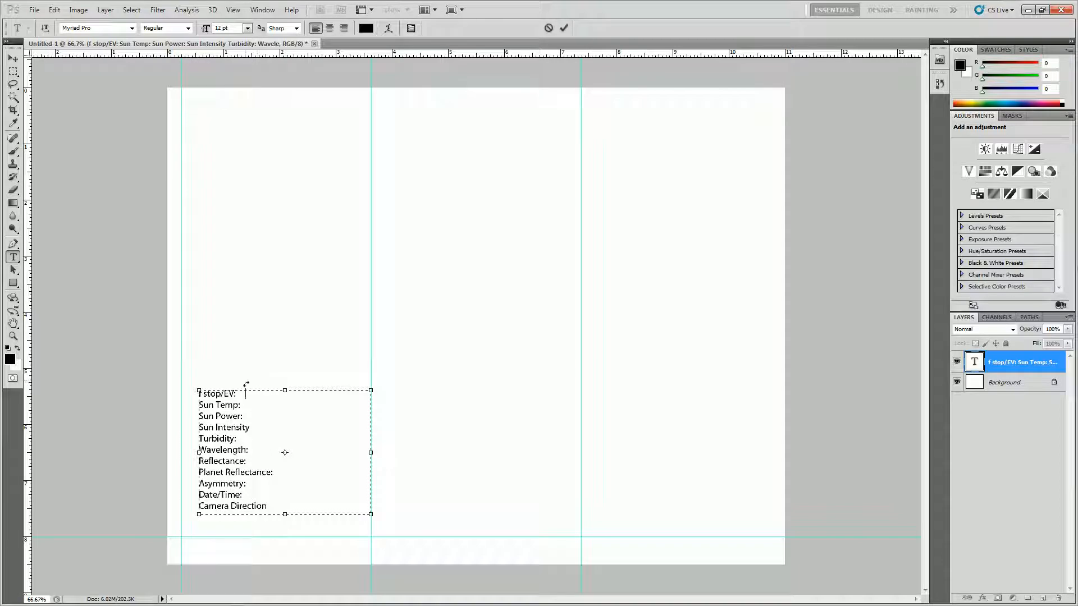
{"action": "left_click", "coordinate": [13, 58]}
{"action": "left_click_drag", "start_coordinate": [225, 440], "coordinate": [216, 447]}
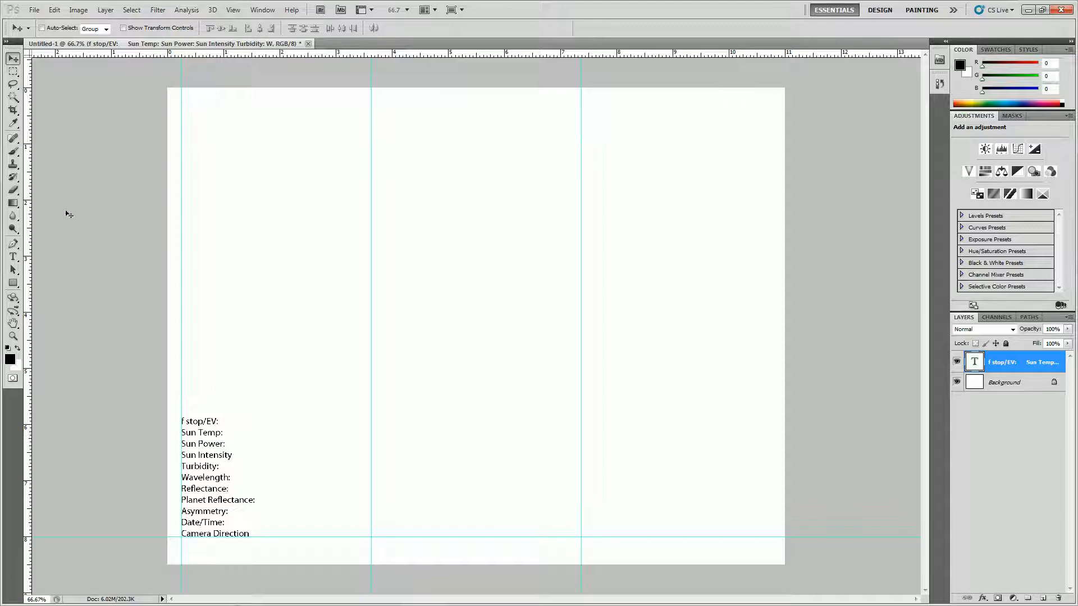
Duplicate the parameter text layer and place the copy directly beside the original list at the same height
{"action": "right_click", "coordinate": [1000, 362]}
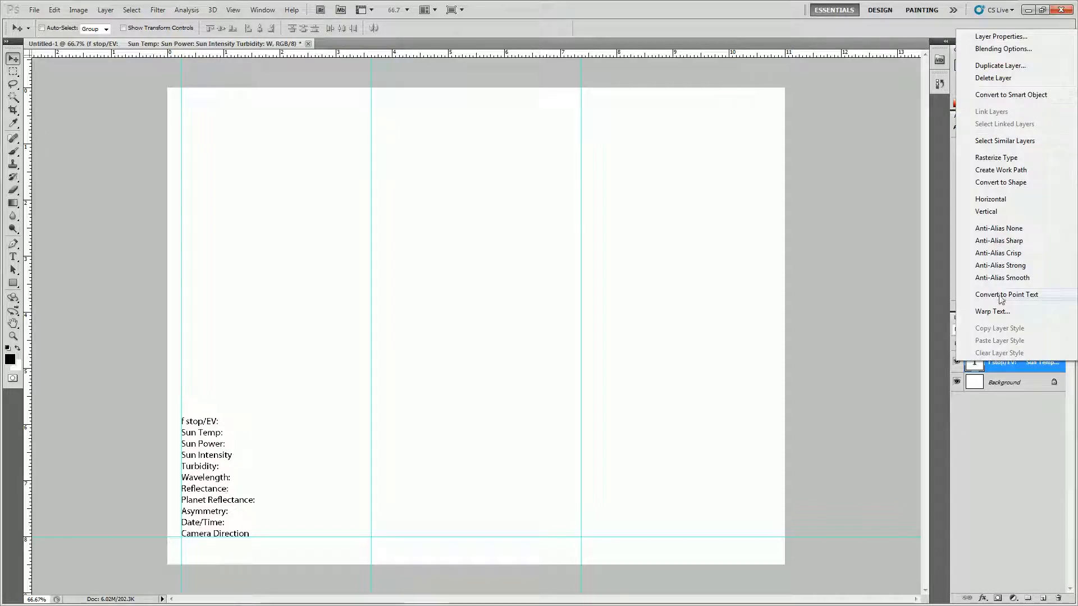
{"action": "left_click", "coordinate": [1000, 65]}
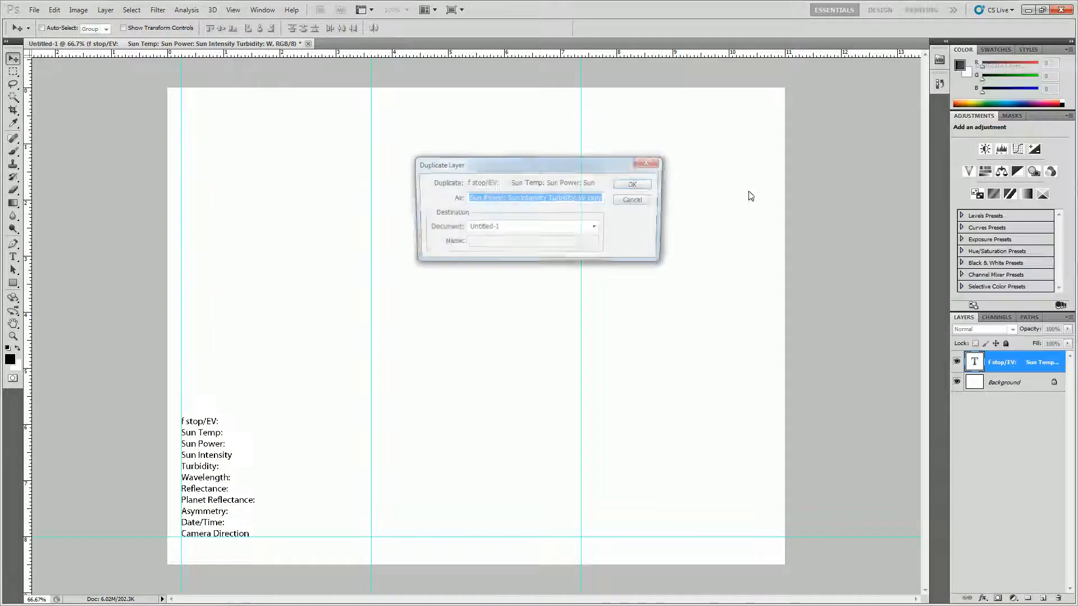
{"action": "left_click", "coordinate": [637, 181]}
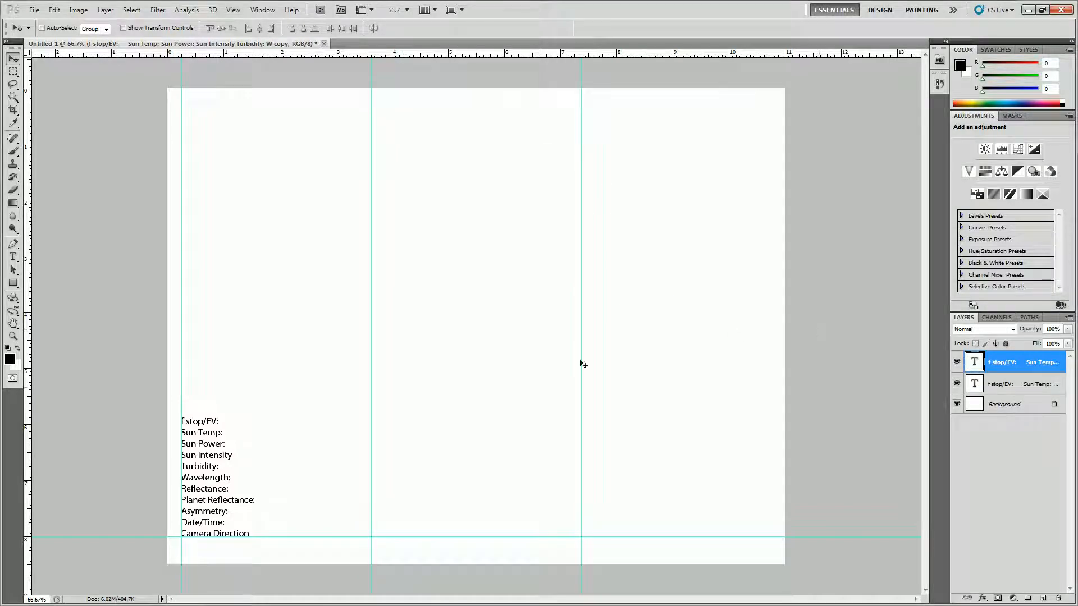
{"action": "left_click_drag", "start_coordinate": [211, 449], "coordinate": [290, 450]}
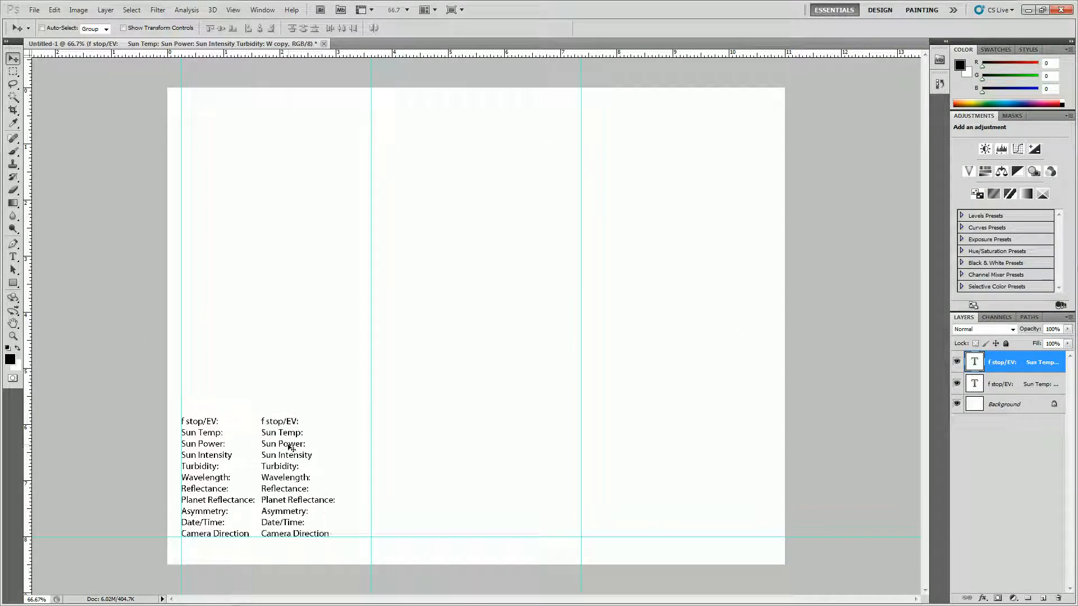
Right-align all lines of the duplicated text list
{"action": "left_click", "coordinate": [13, 257]}
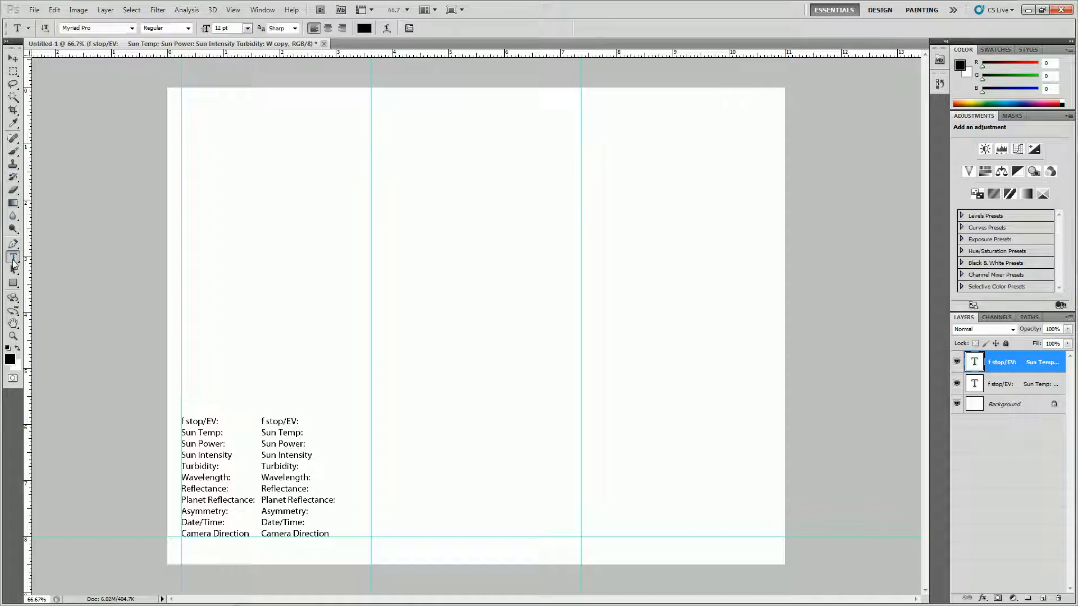
{"action": "left_click", "coordinate": [300, 443]}
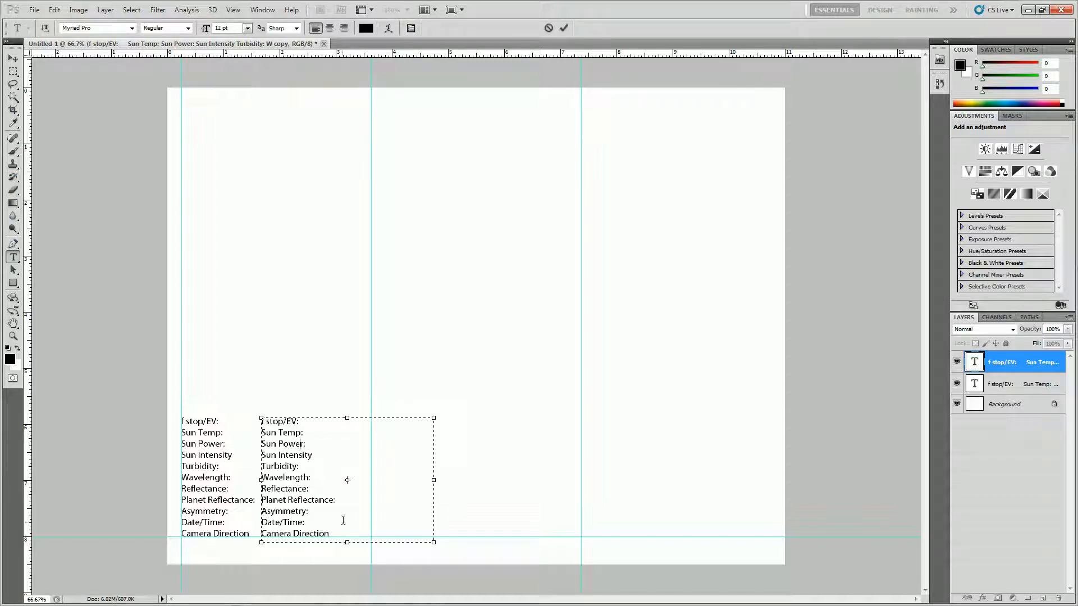
{"action": "left_click", "coordinate": [344, 28]}
{"action": "key", "text": "ctrl+a"}
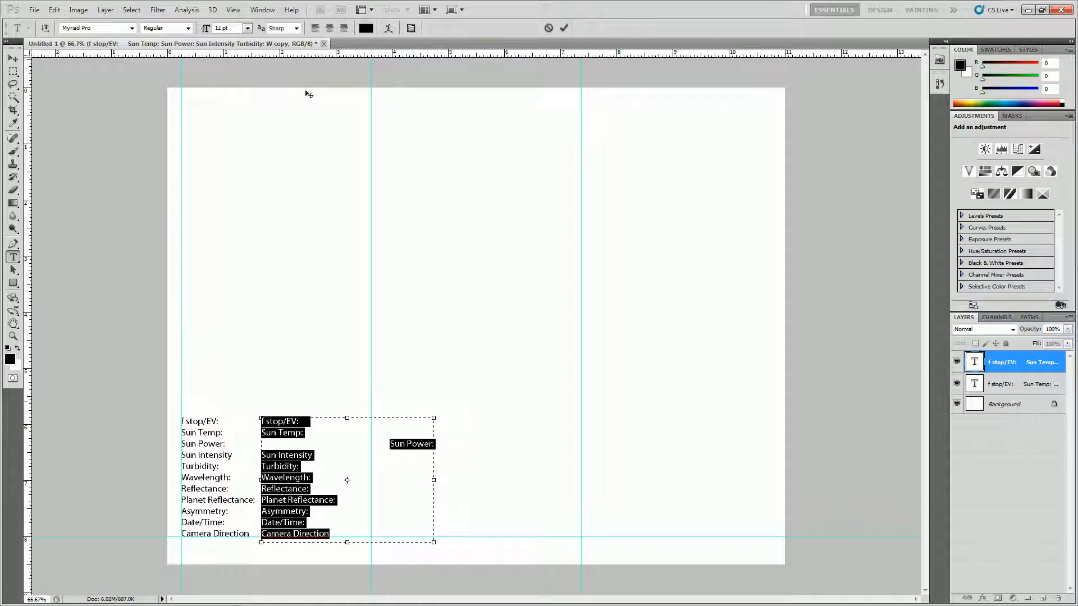
{"action": "left_click", "coordinate": [344, 28]}
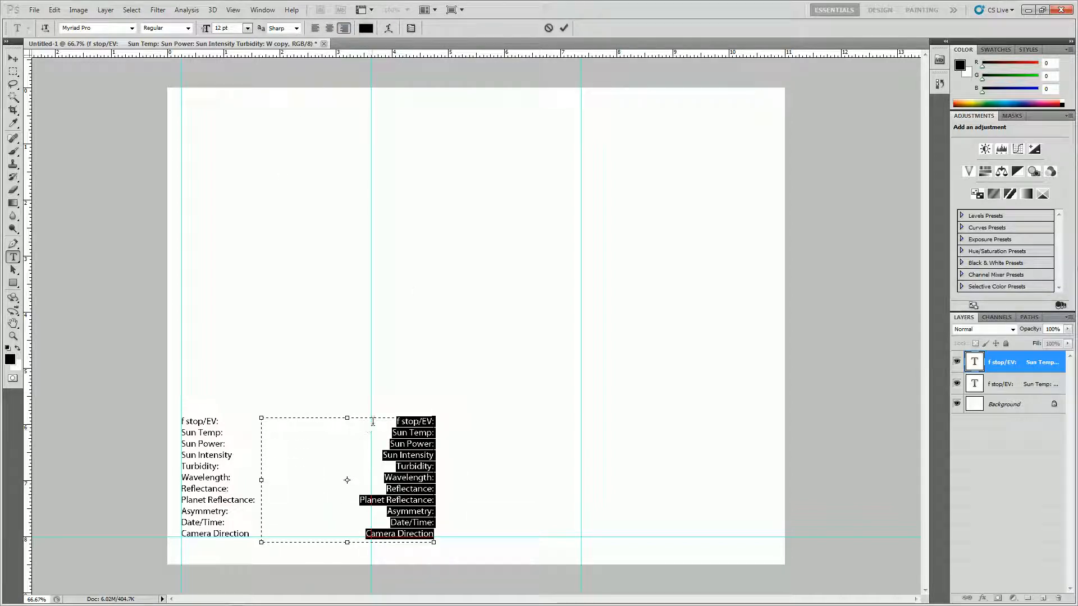
Add vertical guides at about 3.5 in and 3.75 in around the first column guide, and align the duplicated list's right edge to the 3.5 in guide
{"action": "left_click", "coordinate": [13, 59]}
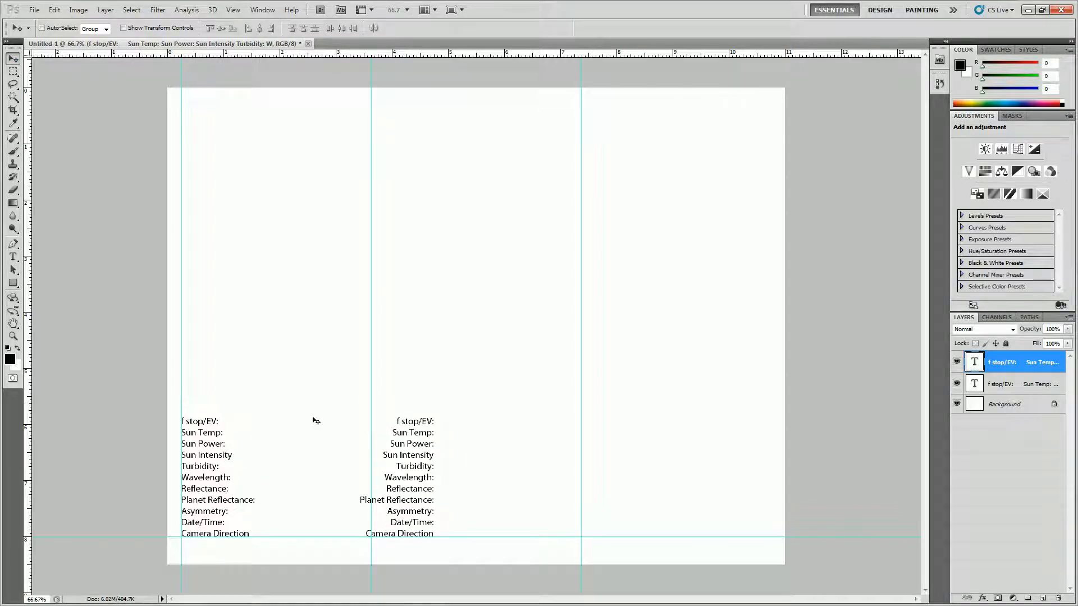
{"action": "left_click_drag", "start_coordinate": [31, 188], "coordinate": [362, 170]}
{"action": "left_click_drag", "start_coordinate": [26, 191], "coordinate": [378, 153]}
{"action": "left_click_drag", "start_coordinate": [413, 475], "coordinate": [353, 471]}
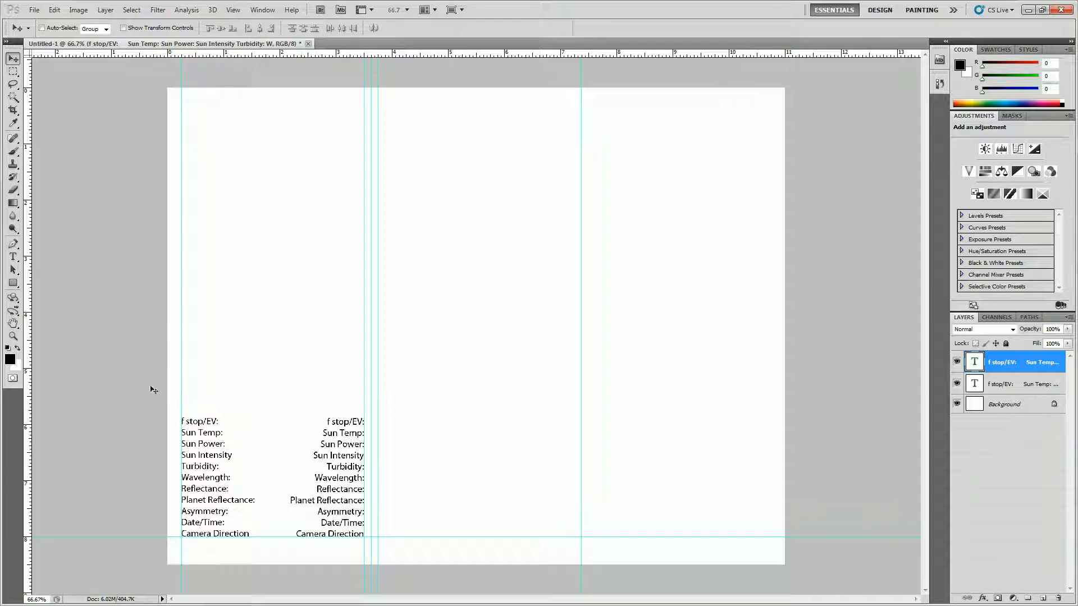
Consult the camera exposure settings in Rhino and replace "f stop/EV:" in the right-aligned Photoshop list with "5.60/14.00"
{"action": "left_click", "coordinate": [13, 256]}
{"action": "left_click_drag", "start_coordinate": [327, 421], "coordinate": [365, 422]}
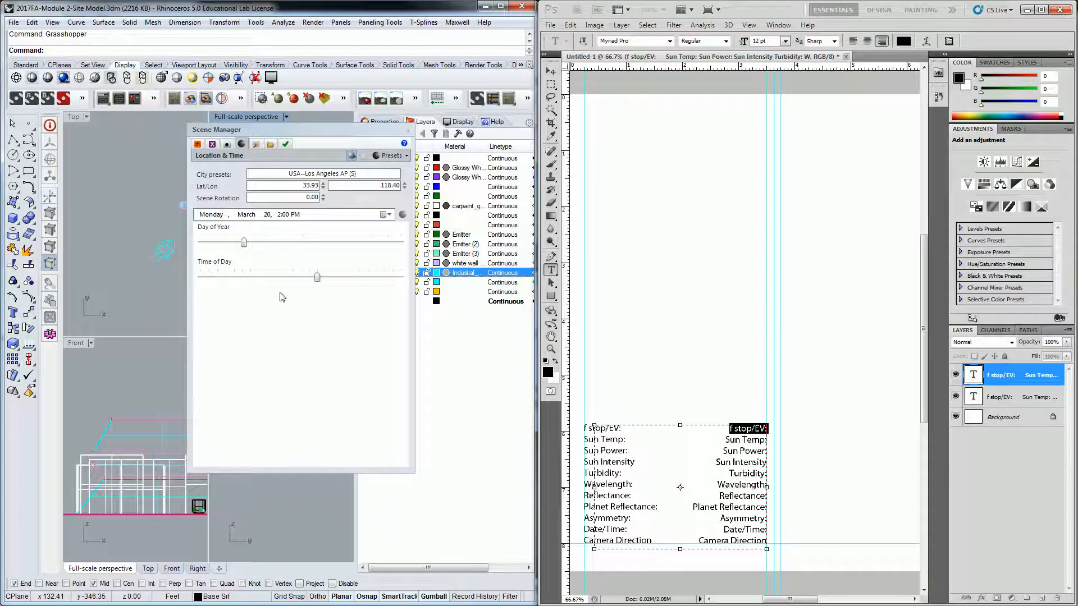
{"action": "left_click", "coordinate": [226, 144]}
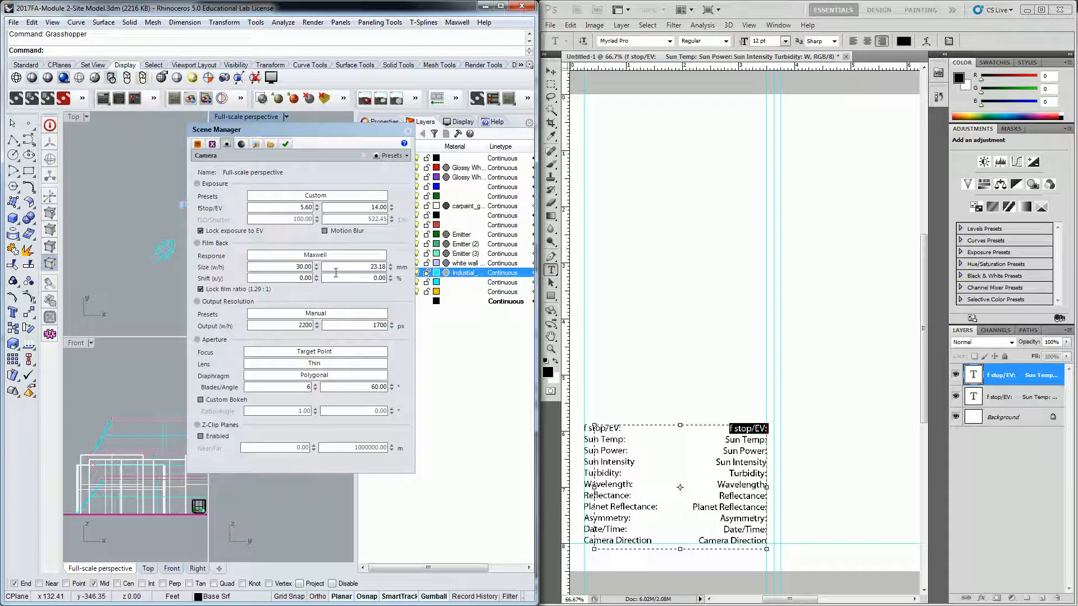
{"action": "left_click", "coordinate": [732, 427]}
{"action": "left_click", "coordinate": [464, 385]}
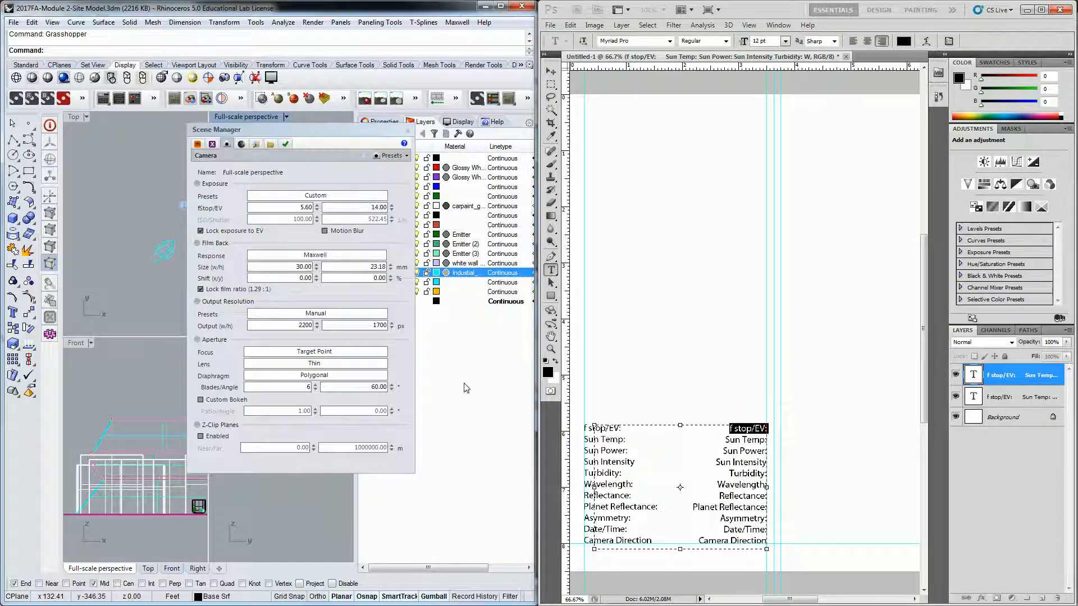
{"action": "left_click", "coordinate": [732, 428]}
{"action": "left_click_drag", "start_coordinate": [724, 428], "coordinate": [770, 429]}
{"action": "type", "text": "5.60/"}
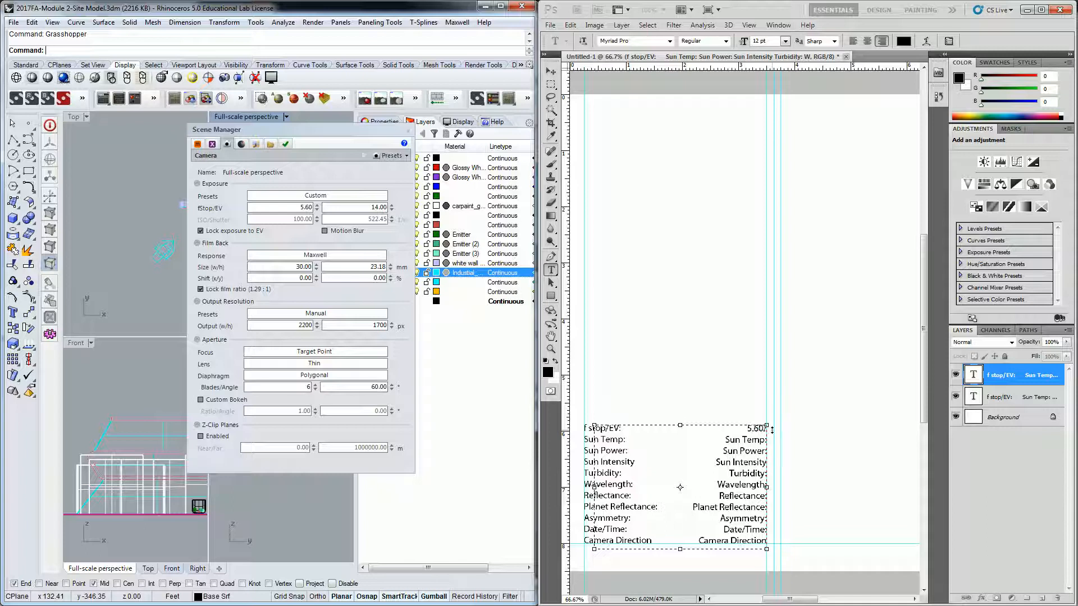
{"action": "type", "text": "14.00"}
Consult the environment settings in Rhino's Scene Manager and replace "Sun Temp:" in the right-aligned Photoshop list with "5500"
{"action": "left_click", "coordinate": [270, 145]}
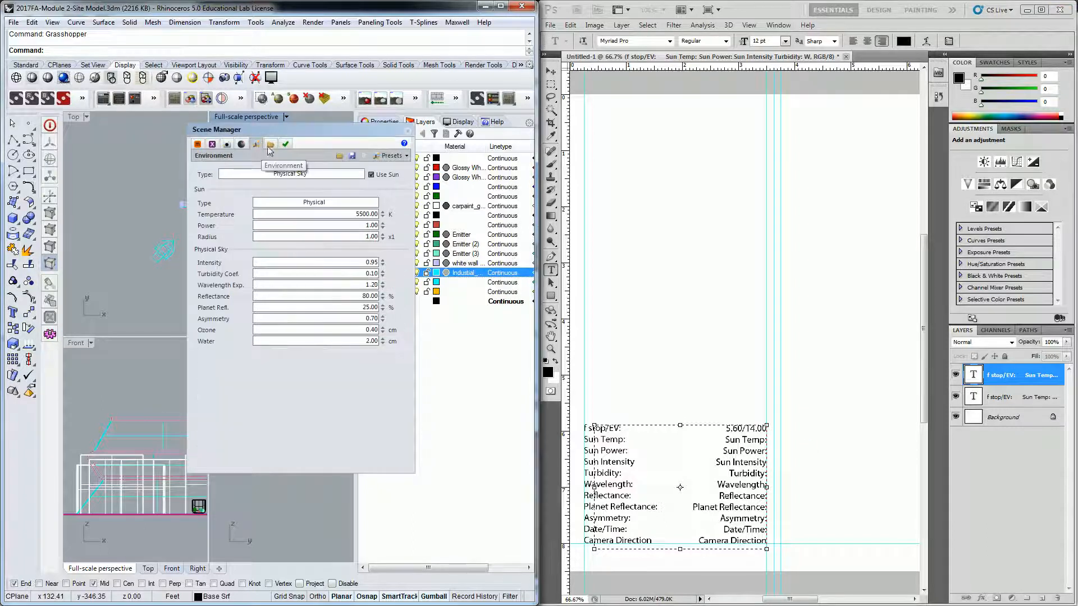
{"action": "left_click", "coordinate": [734, 442]}
{"action": "left_click_drag", "start_coordinate": [723, 440], "coordinate": [780, 439]}
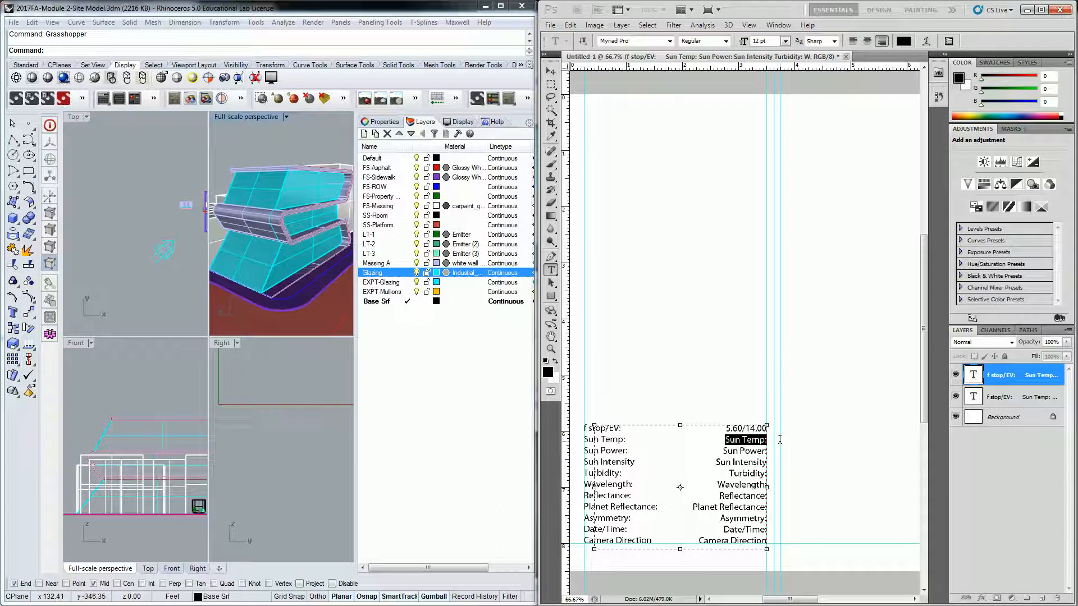
{"action": "type", "text": "5500"}
Replace "Sun Power:" with "1.00" and "Sun Intensity" with "0.95" in the right-aligned list, following Rhino's environment settings
{"action": "left_click", "coordinate": [478, 375]}
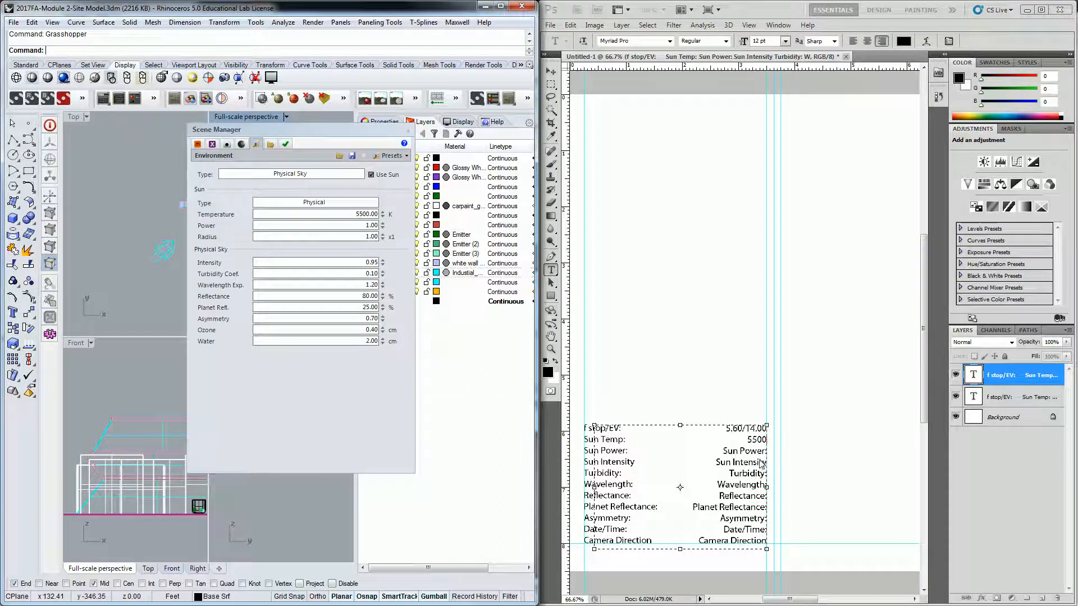
{"action": "left_click", "coordinate": [734, 448]}
{"action": "left_click_drag", "start_coordinate": [722, 450], "coordinate": [791, 459]}
{"action": "type", "text": "1.00"}
{"action": "key", "text": "Down"}
{"action": "key", "text": "Home"}
{"action": "key", "text": "shift+ctrl+Right"}
{"action": "key", "text": "shift+ctrl+Right"}
{"action": "type", "text": "0.95"}
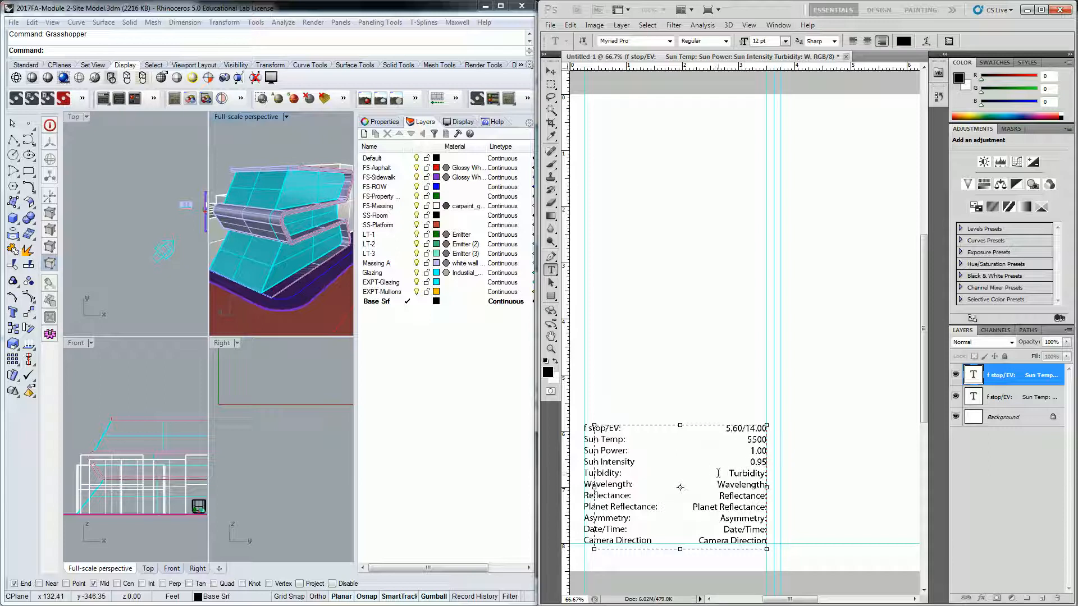
Replace "Turbidity:" in the right-aligned list with "0.04"
{"action": "left_click_drag", "start_coordinate": [724, 473], "coordinate": [776, 474]}
{"action": "key", "text": "BackSpace"}
{"action": "type", "text": ".04"}
{"action": "key", "text": "Home"}
{"action": "type", "text": "0"}
Check the Physical Sky values in Rhino and replace "Wavelength:" with "1.20" and "Reflectance:" with "80" in the right-aligned list
{"action": "left_click_drag", "start_coordinate": [714, 484], "coordinate": [768, 484]}
{"action": "left_click", "coordinate": [363, 436]}
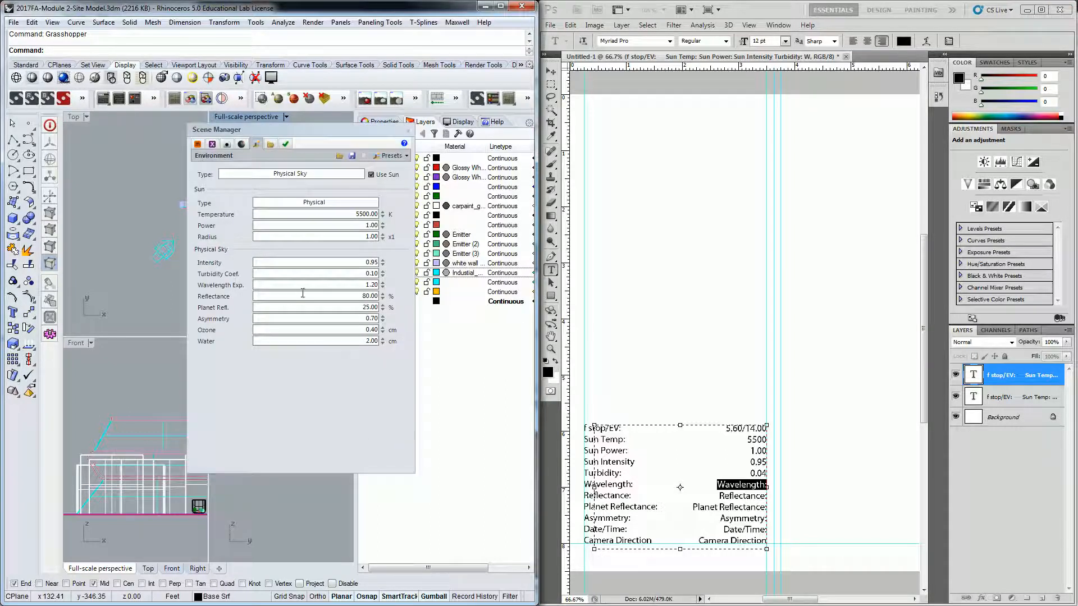
{"action": "left_click", "coordinate": [741, 480]}
{"action": "left_click_drag", "start_coordinate": [716, 484], "coordinate": [767, 496]}
{"action": "type", "text": "1.20 "}
{"action": "type", "text": "80"}
Check Rhino's Physical Sky values and replace "Planet Reflectance:" with "25" and "Asymmetry:" with "0.70" in the right-aligned list
{"action": "left_click", "coordinate": [395, 537]}
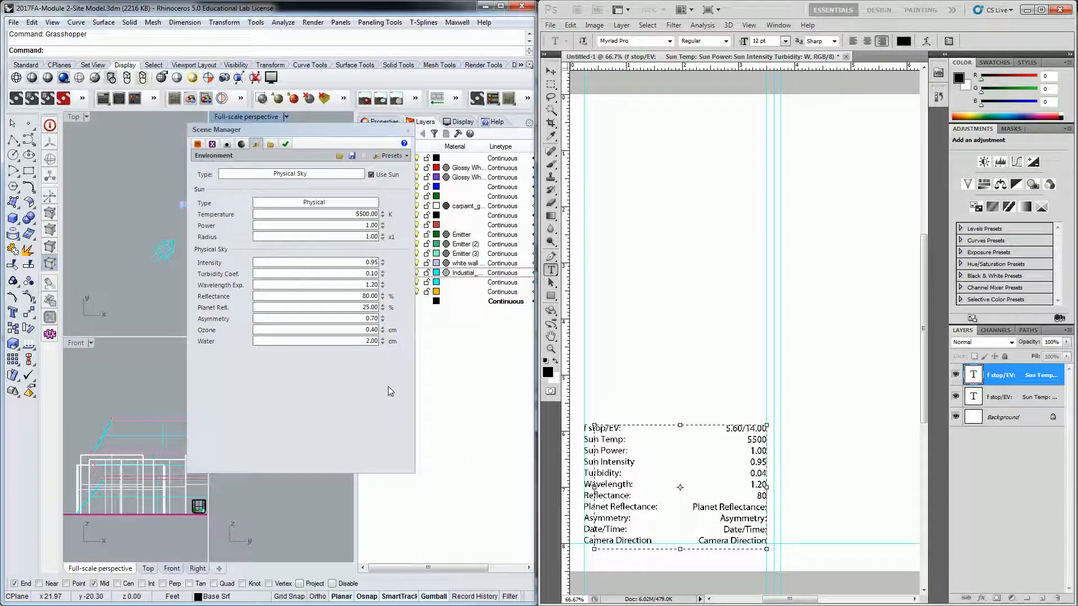
{"action": "left_click_drag", "start_coordinate": [689, 507], "coordinate": [780, 508]}
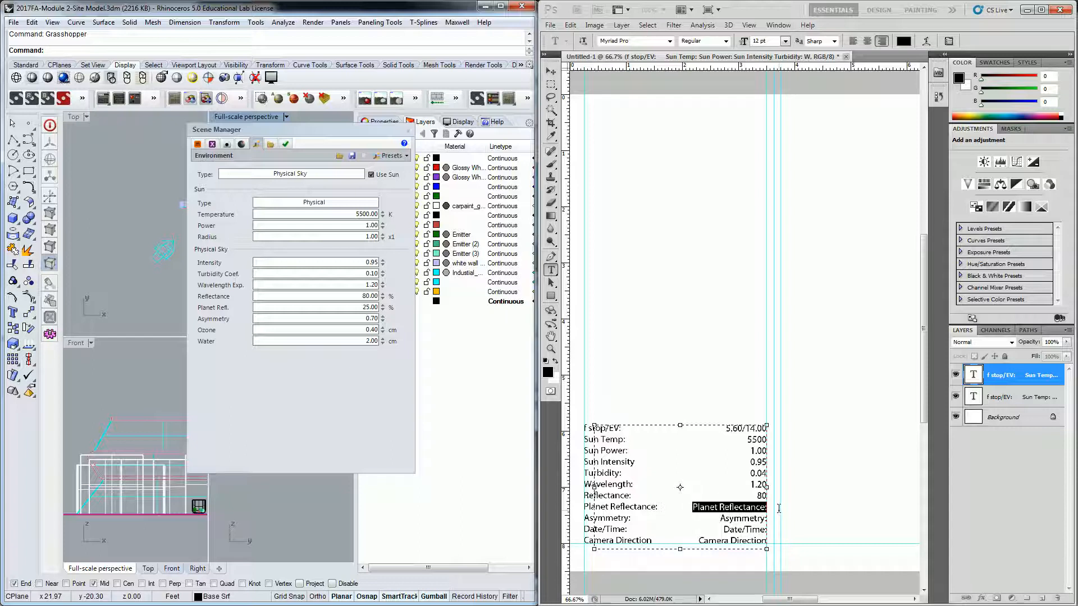
{"action": "type", "text": "25"}
{"action": "left_click_drag", "start_coordinate": [712, 517], "coordinate": [789, 521]}
{"action": "type", "text": "0.70"}
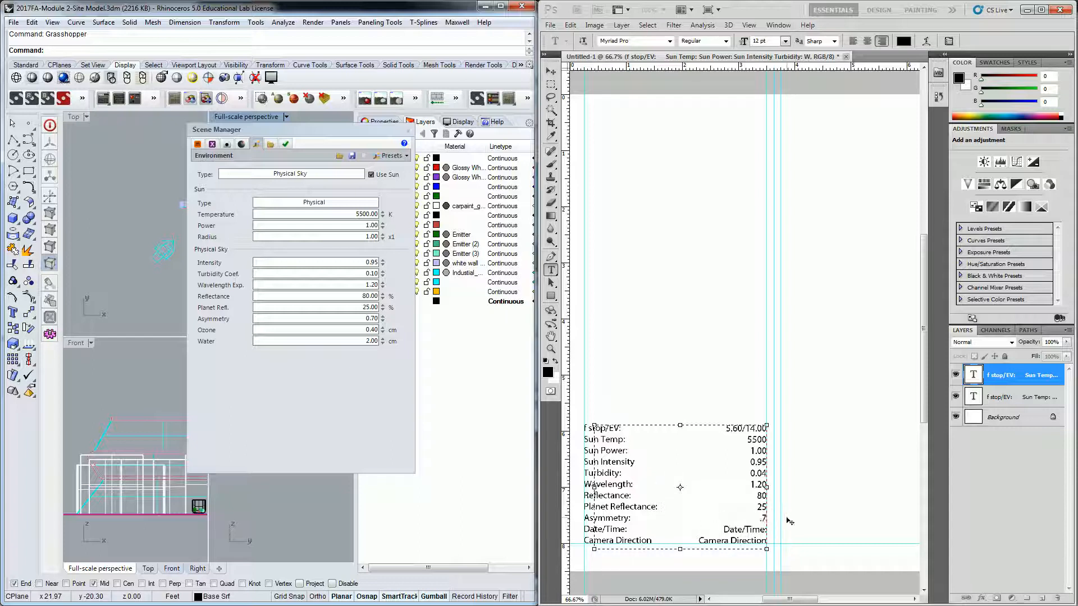
Check the date in Rhino's Location & Time settings and replace "Date/Time:" with "Mar 20/" in Photoshop's right-aligned list
{"action": "left_click", "coordinate": [723, 529]}
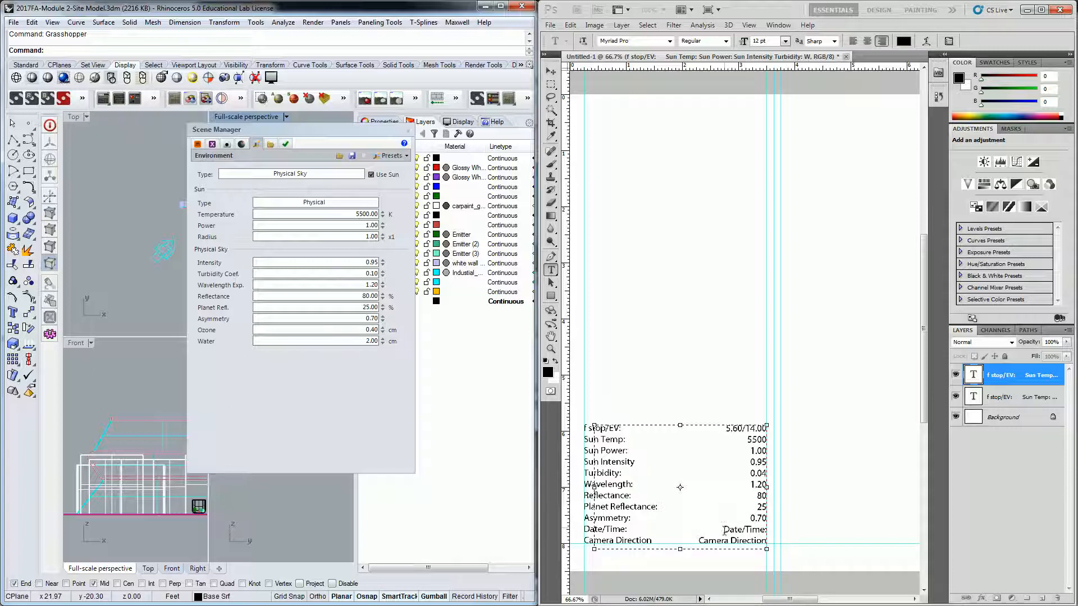
{"action": "left_click", "coordinate": [239, 145]}
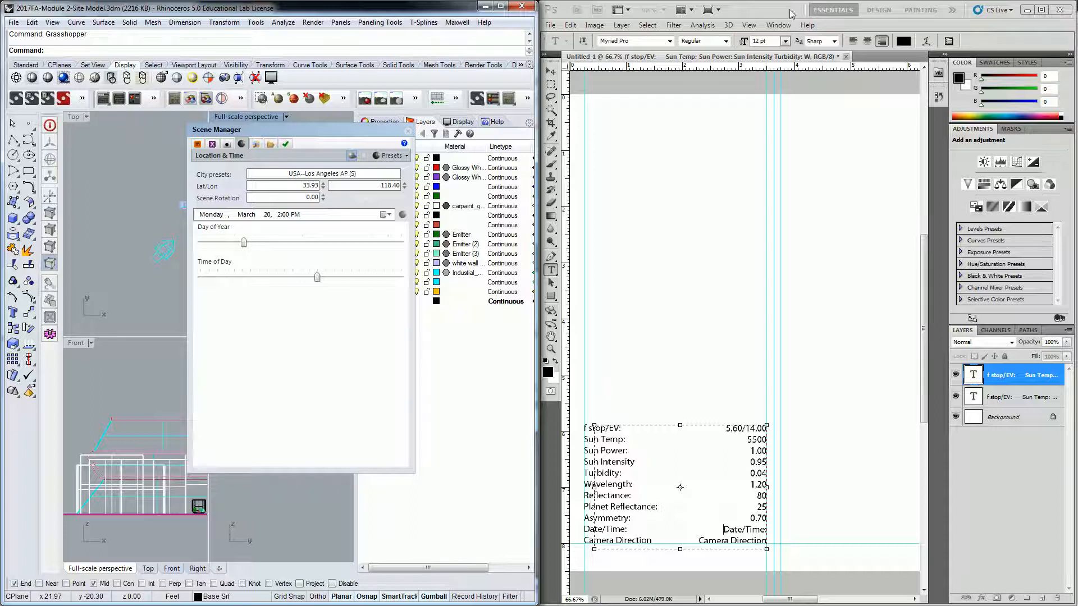
{"action": "left_click", "coordinate": [726, 528]}
{"action": "left_click_drag", "start_coordinate": [724, 528], "coordinate": [767, 529]}
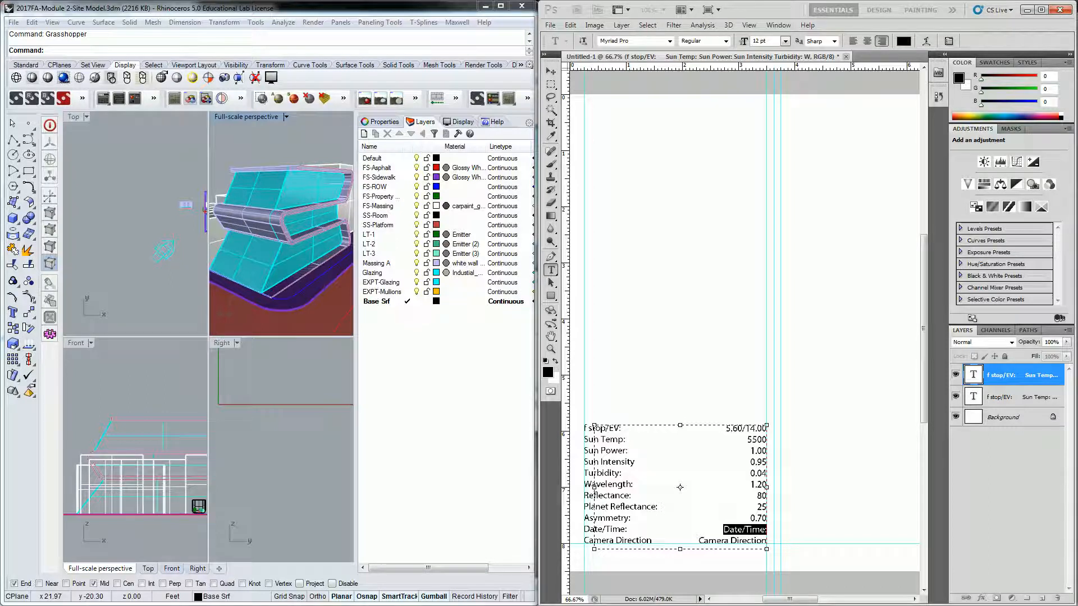
{"action": "key", "text": "alt+Tab"}
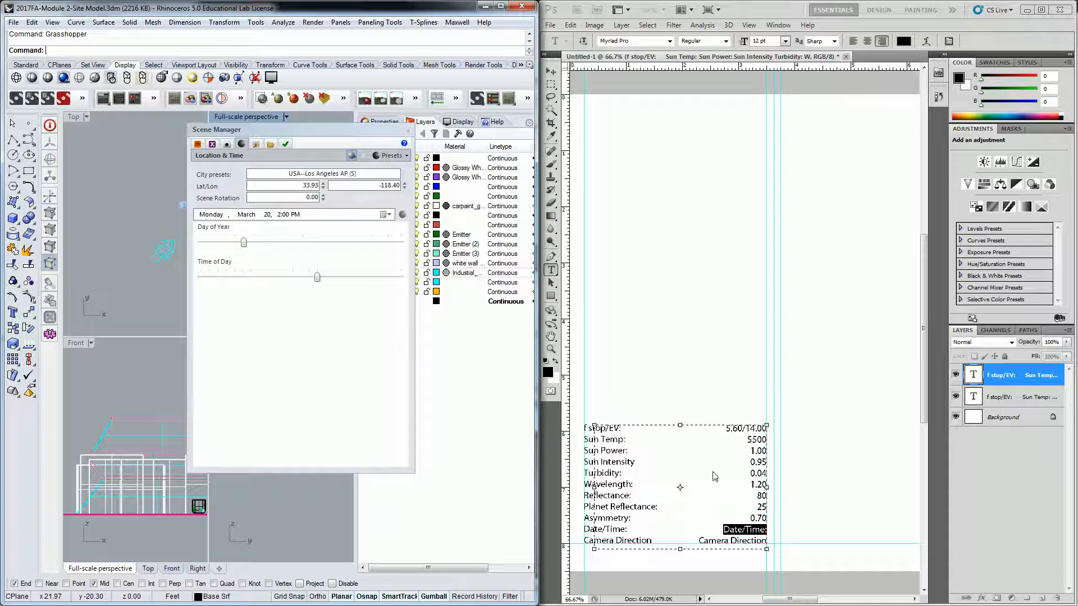
{"action": "left_click", "coordinate": [726, 529]}
{"action": "left_click_drag", "start_coordinate": [725, 530], "coordinate": [773, 525]}
{"action": "type", "text": "MarcCamera Direction"}
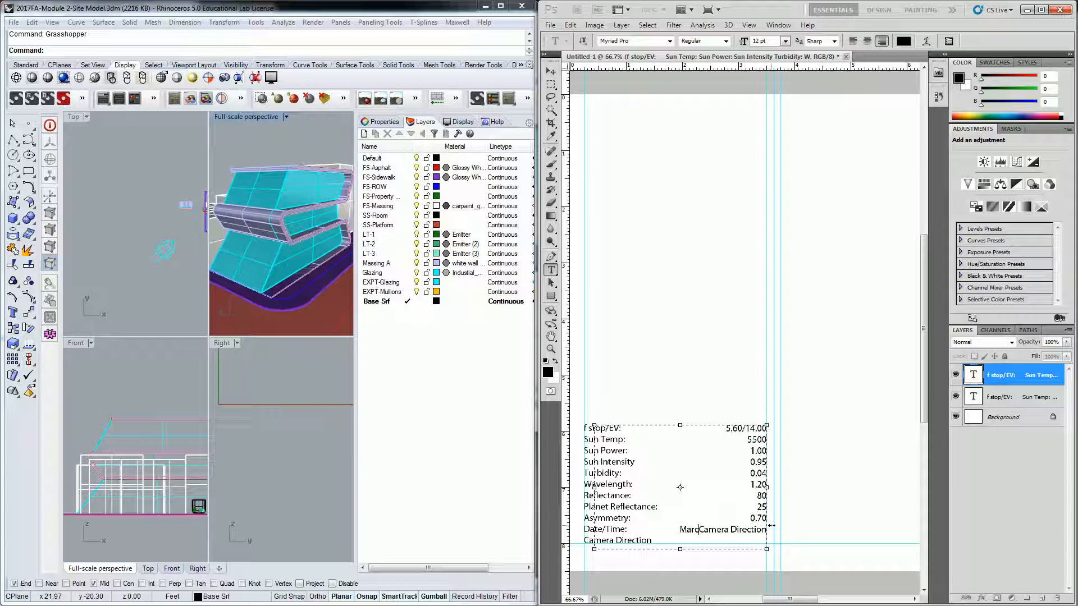
{"action": "key", "text": "BackSpace"}
{"action": "key", "text": "Return"}
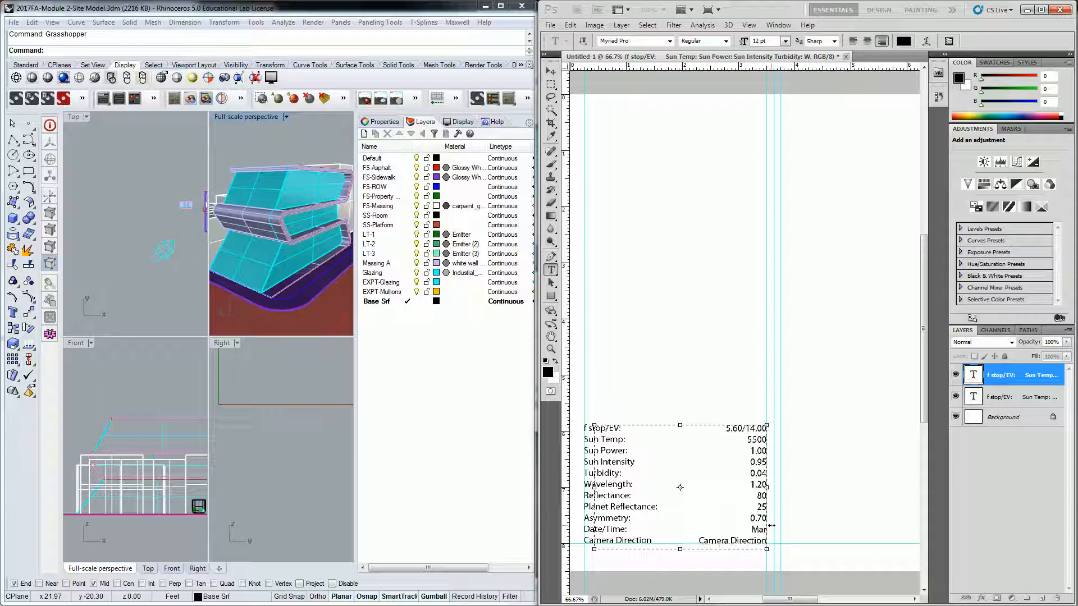
{"action": "type", "text": "20"}
{"action": "type", "text": "/"}
Check the time in Rhino's Location & Time settings and add "2:00 PM" after "Mar 20/" in Photoshop's right-aligned list
{"action": "key", "text": "alt+Tab"}
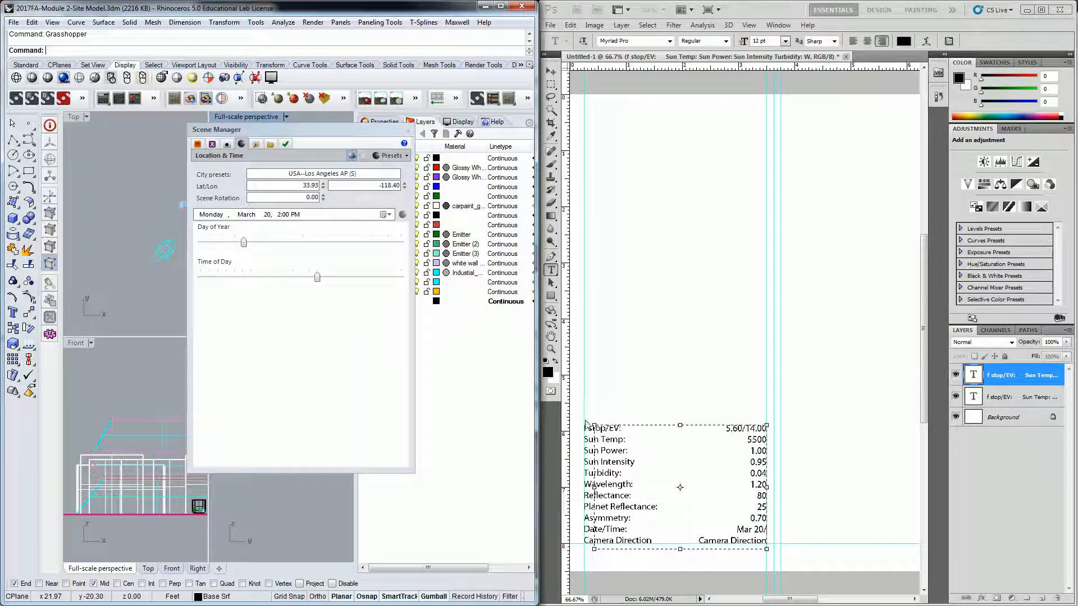
{"action": "left_click", "coordinate": [730, 515]}
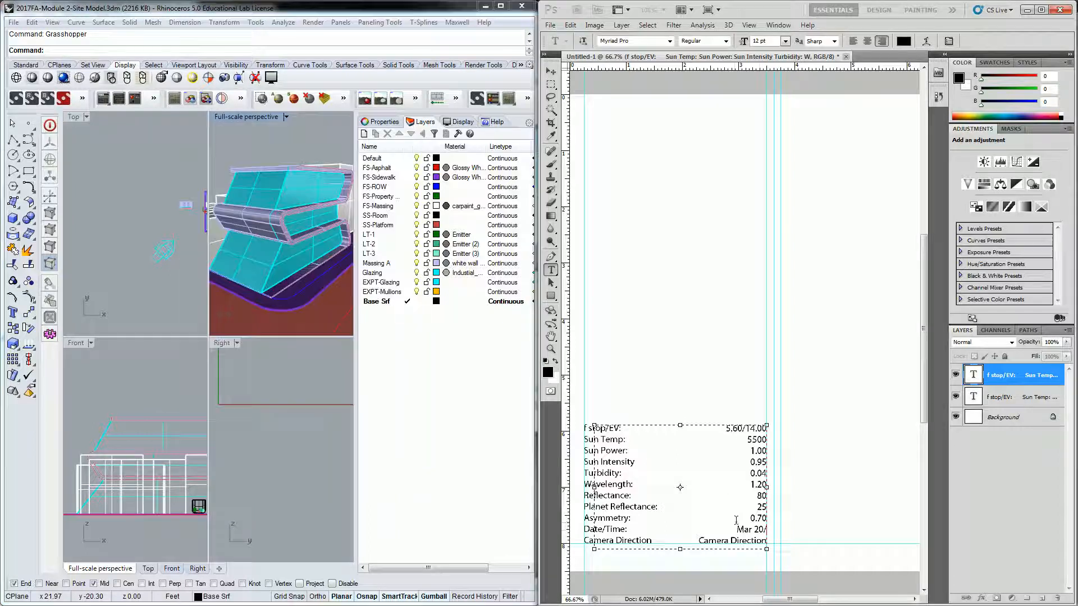
{"action": "type", "text": "2:00 PM"}
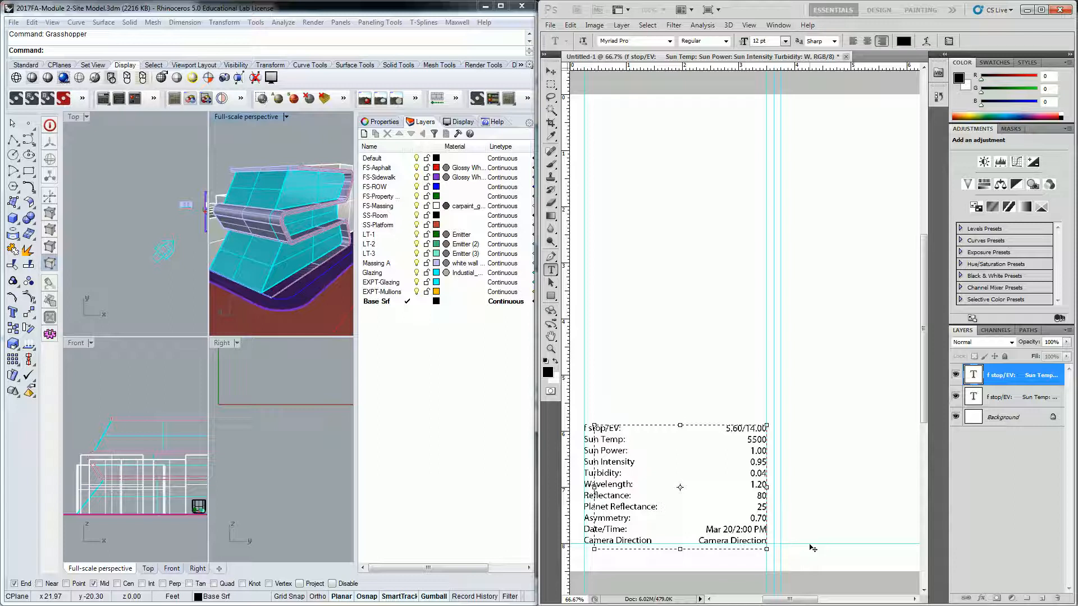
{"action": "double_click", "coordinate": [760, 529]}
Switch to Rhino, maximize the Top viewport and move the Scene Manager clear of the site plan
{"action": "left_click", "coordinate": [288, 78]}
{"action": "double_click", "coordinate": [72, 118]}
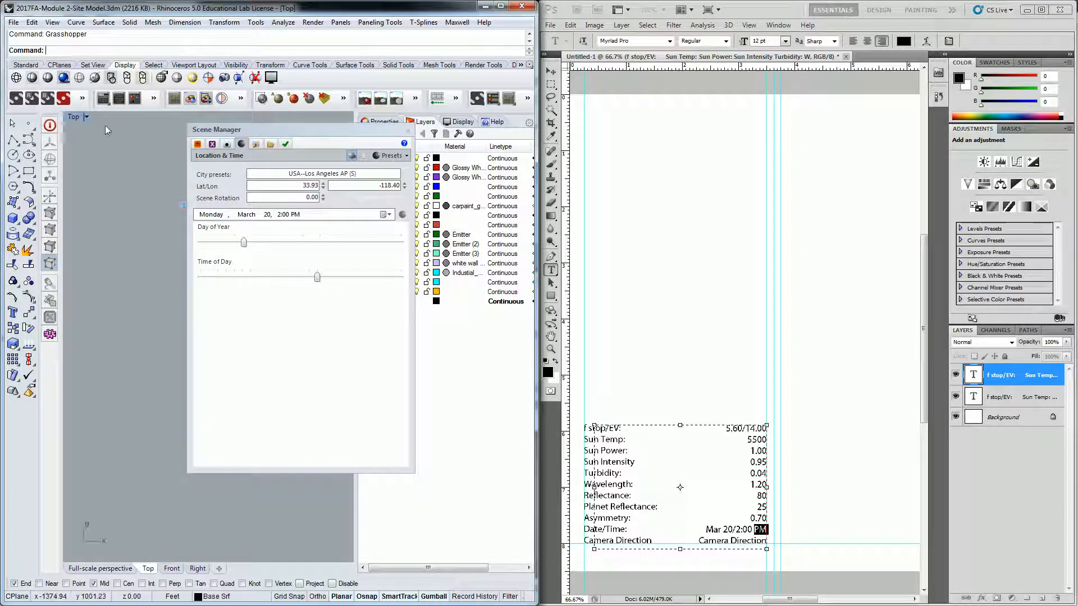
{"action": "left_click_drag", "start_coordinate": [327, 133], "coordinate": [545, 383]}
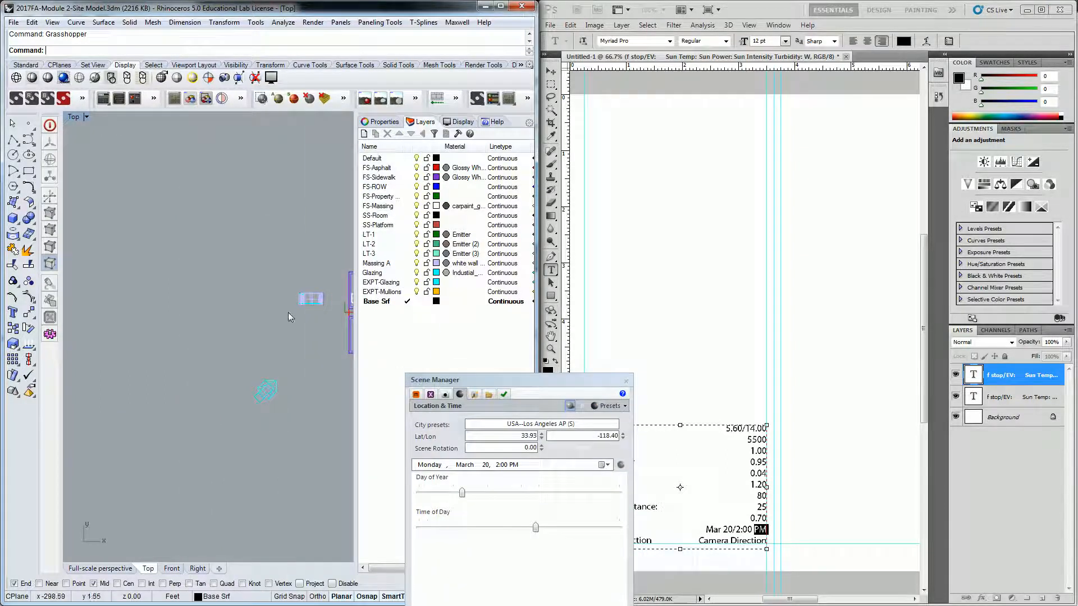
Draw a diagonal line in the Top view from the intersection's southwest side to the sidewalk corner by the highlighted building, marking the camera direction
{"action": "scroll", "coordinate": [247, 294], "scroll_direction": "up", "scroll_amount": 4}
{"action": "scroll", "coordinate": [250, 295], "scroll_direction": "down", "scroll_amount": 2}
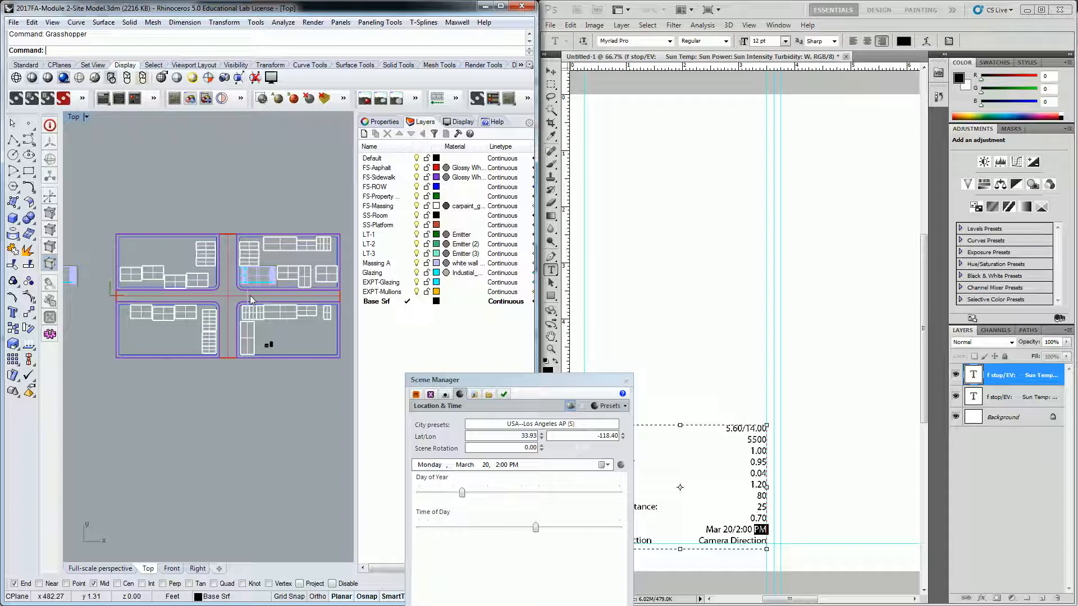
{"action": "scroll", "coordinate": [263, 287], "scroll_direction": "up", "scroll_amount": 5}
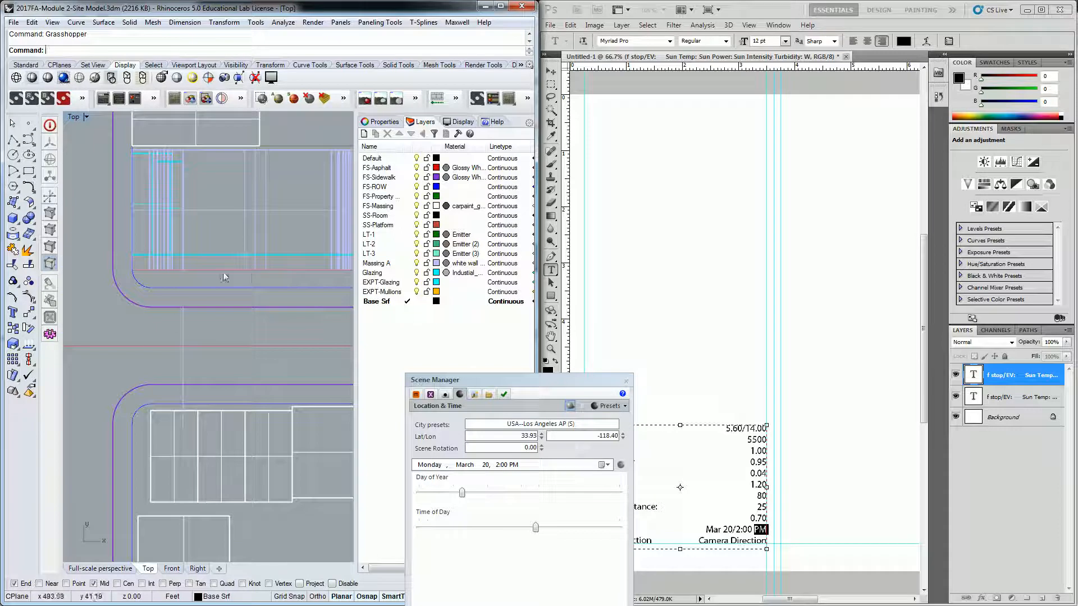
{"action": "left_click_drag", "start_coordinate": [176, 360], "coordinate": [350, 302]}
{"action": "left_click_drag", "start_coordinate": [200, 326], "coordinate": [185, 328]}
{"action": "type", "text": "line"}
{"action": "key", "text": "Return"}
{"action": "left_click", "coordinate": [163, 331]}
{"action": "scroll", "coordinate": [172, 319], "scroll_direction": "down", "scroll_amount": 3}
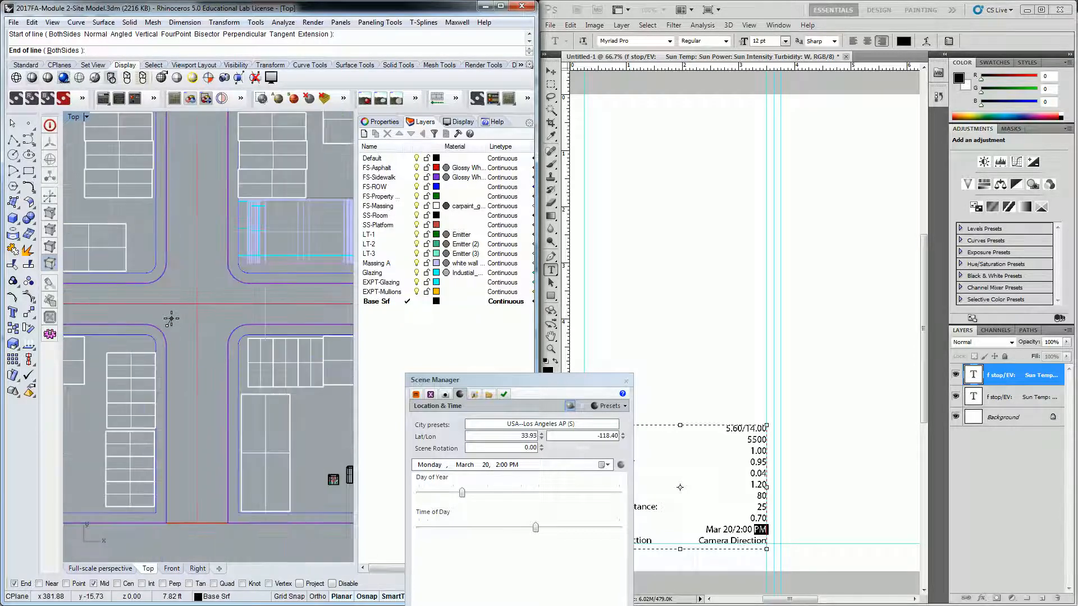
{"action": "left_click", "coordinate": [240, 271]}
{"action": "scroll", "coordinate": [240, 312], "scroll_direction": "down", "scroll_amount": 4}
{"action": "left_click_drag", "start_coordinate": [240, 312], "coordinate": [189, 318]}
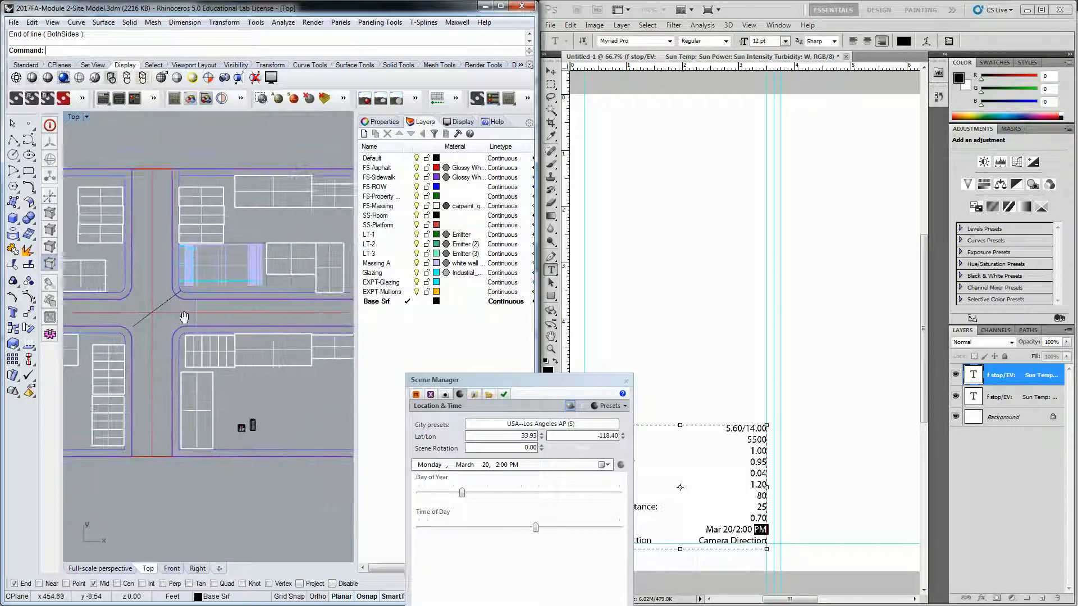
{"action": "scroll", "coordinate": [188, 317], "scroll_direction": "up", "scroll_amount": 4}
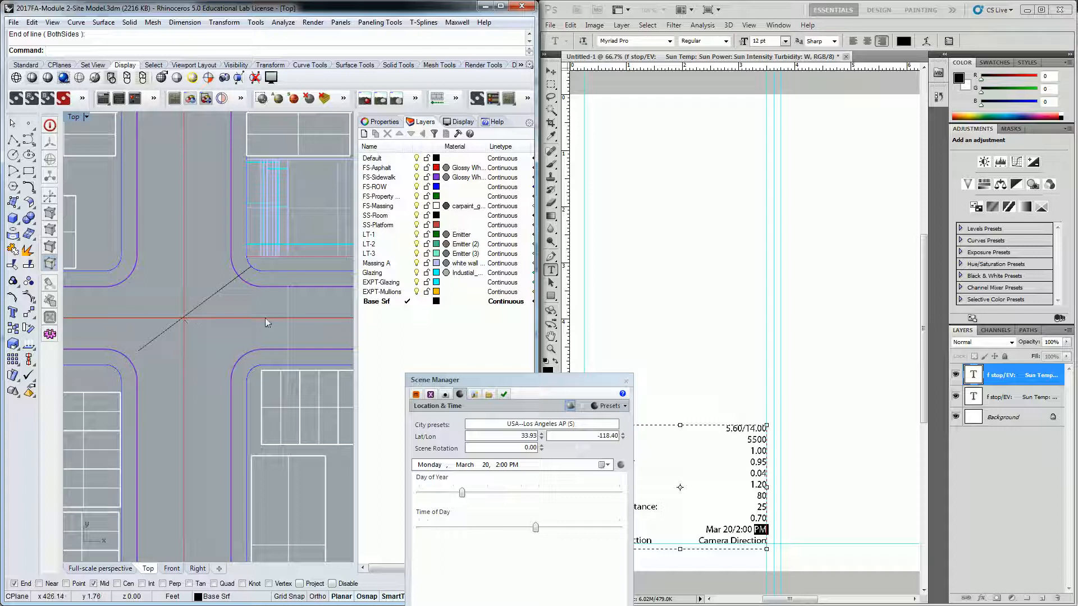
Switch to Photoshop and replace "Camera Direction" in the right-aligned list with "Northeast"
{"action": "left_click", "coordinate": [702, 540]}
{"action": "left_click", "coordinate": [697, 541]}
{"action": "left_click_drag", "start_coordinate": [696, 540], "coordinate": [780, 537]}
{"action": "type", "text": "Northeast"}
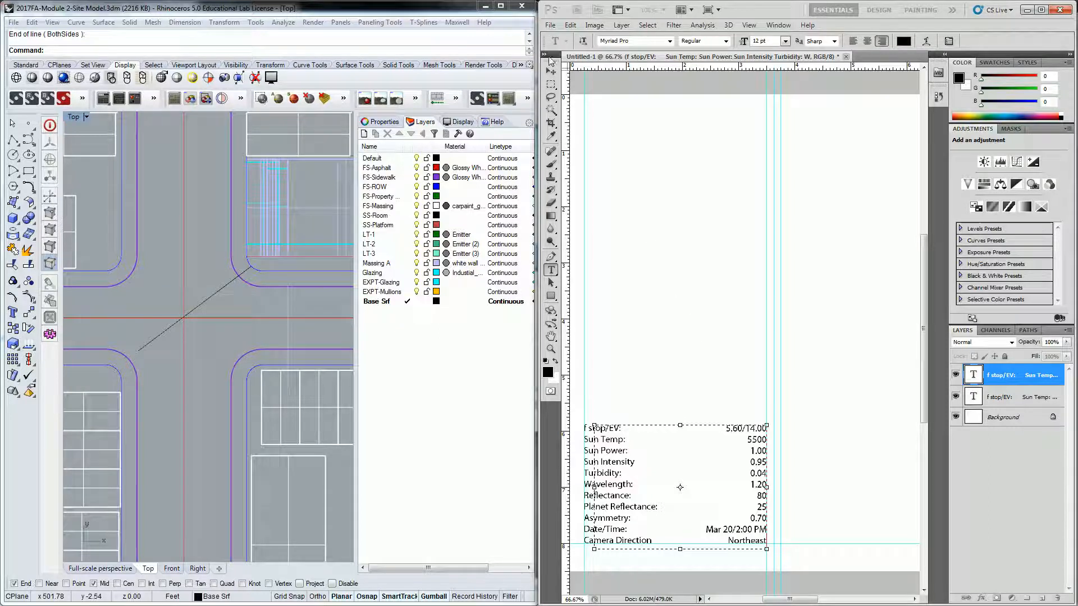
Maximize the Photoshop window, narrow the value list's text box from its left side and commit the text
{"action": "left_click_drag", "start_coordinate": [711, 10], "coordinate": [484, 2]}
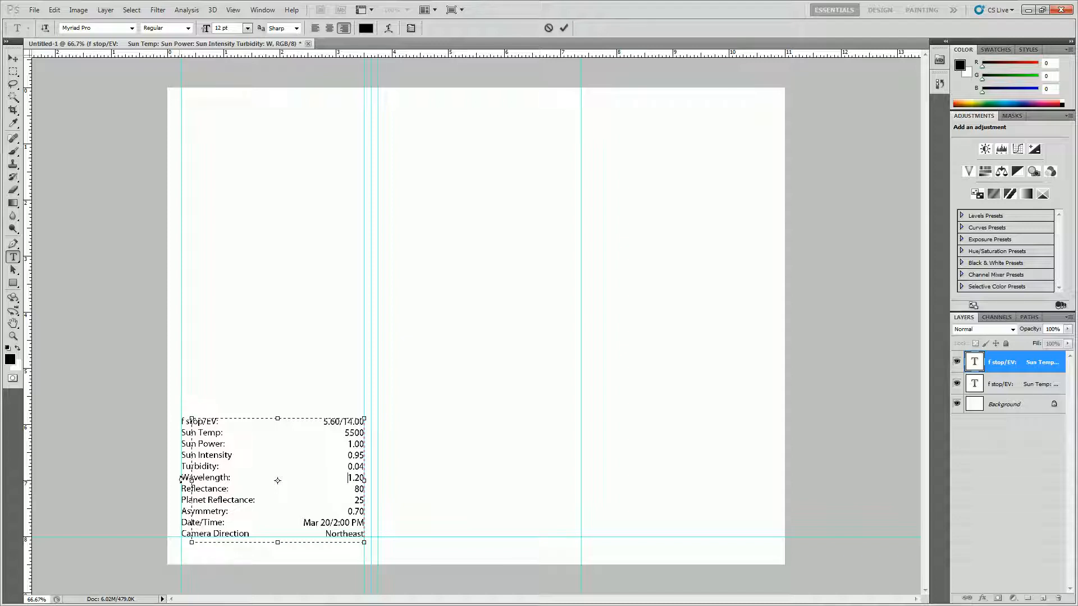
{"action": "left_click_drag", "start_coordinate": [192, 543], "coordinate": [288, 543]}
{"action": "left_click", "coordinate": [13, 71]}
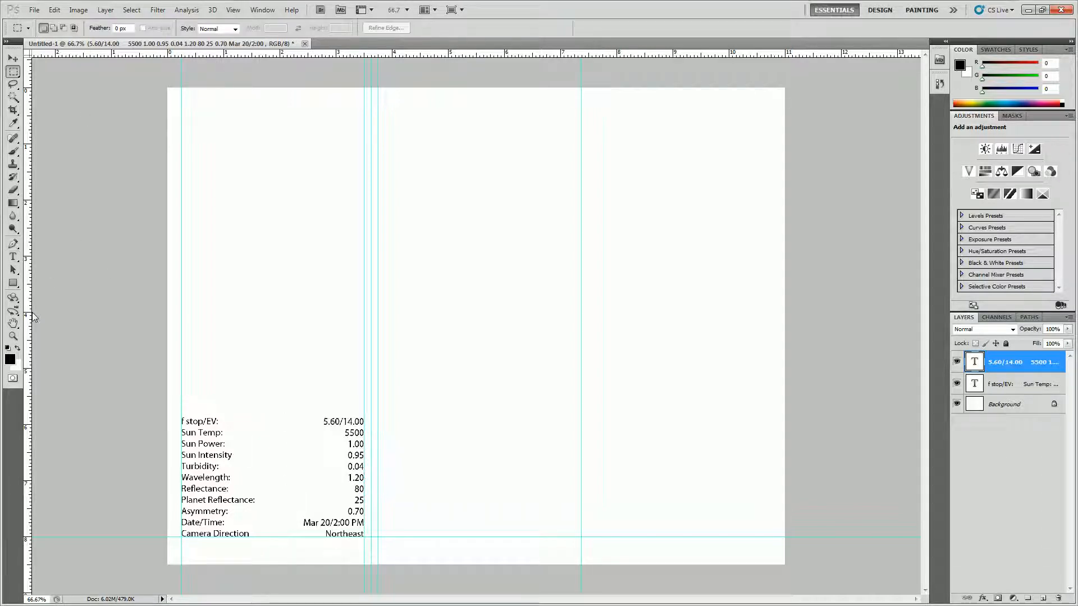
Zoom to 100% on the label and value columns and examine them against the guides near the sheet's bottom edge
{"action": "left_click", "coordinate": [13, 335]}
{"action": "left_click", "coordinate": [213, 485]}
{"action": "left_click", "coordinate": [215, 488]}
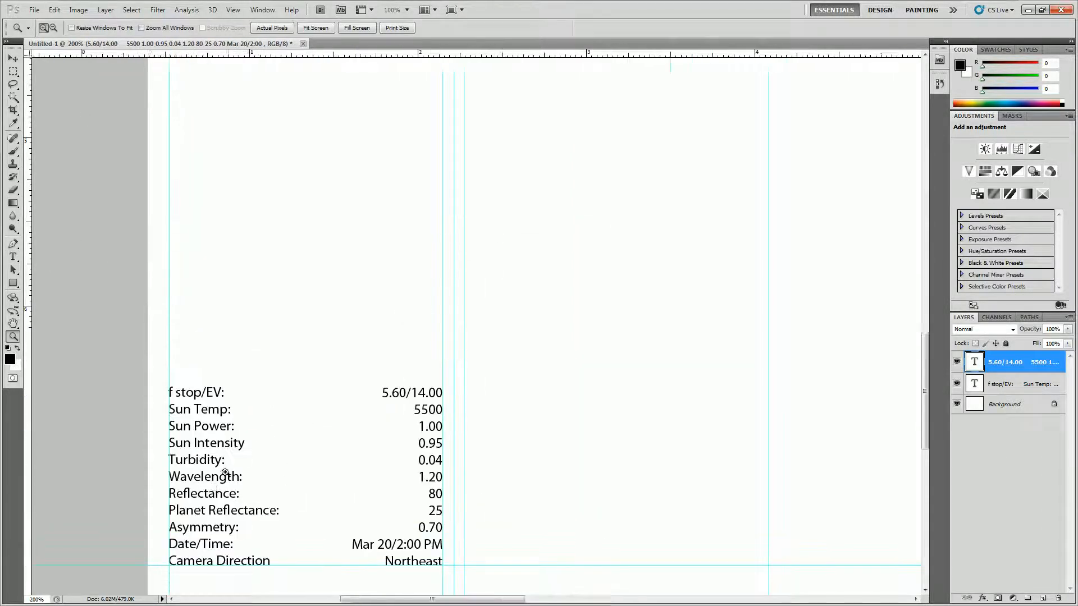
{"action": "scroll", "coordinate": [250, 419], "scroll_direction": "down", "scroll_amount": 5}
{"action": "left_click", "coordinate": [252, 404], "text": "alt"}
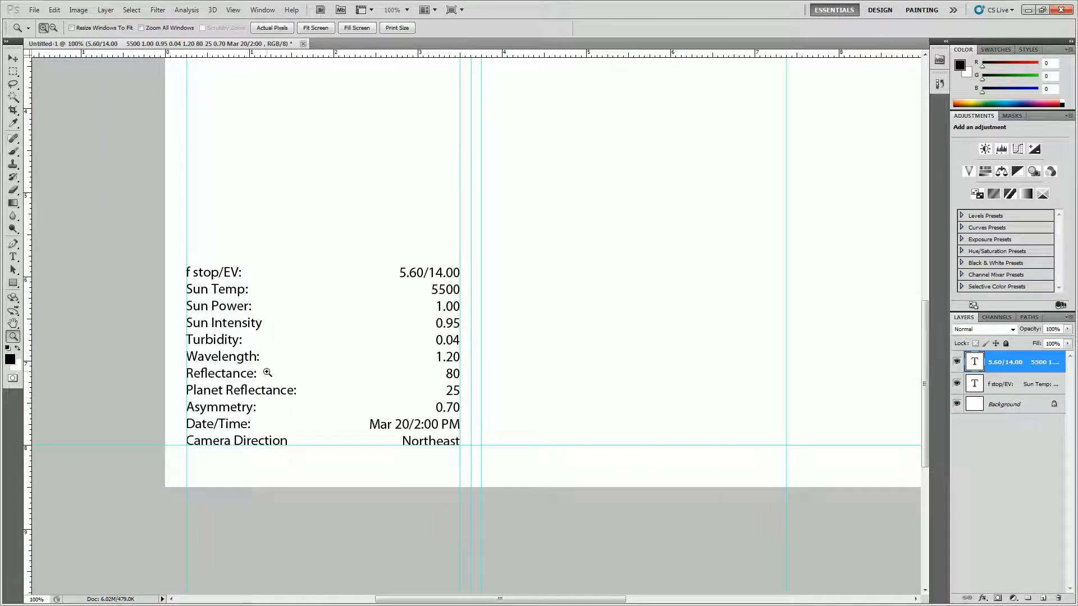
{"action": "scroll", "coordinate": [264, 359], "scroll_direction": "down", "scroll_amount": 4}
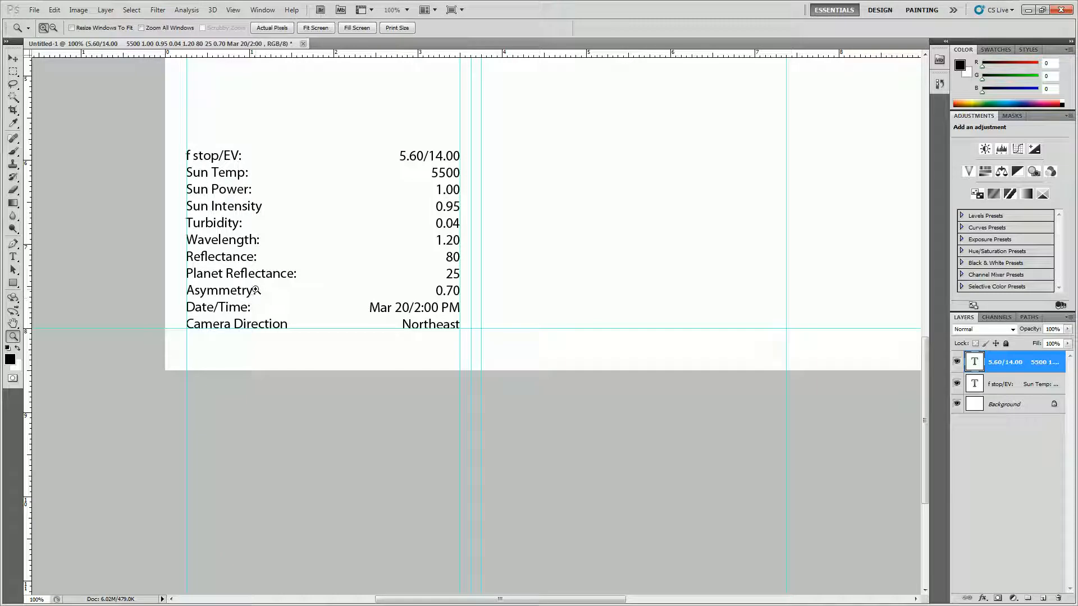